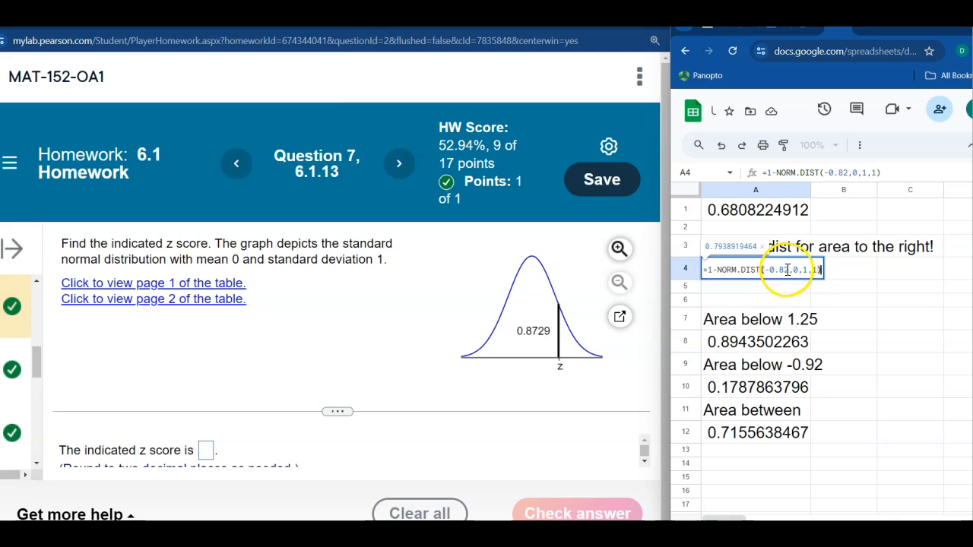
Step: Inspect the one-minus NORM.DIST formula in cell A4, leaving it unchanged
{"action": "double_click", "coordinate": [767, 272]}
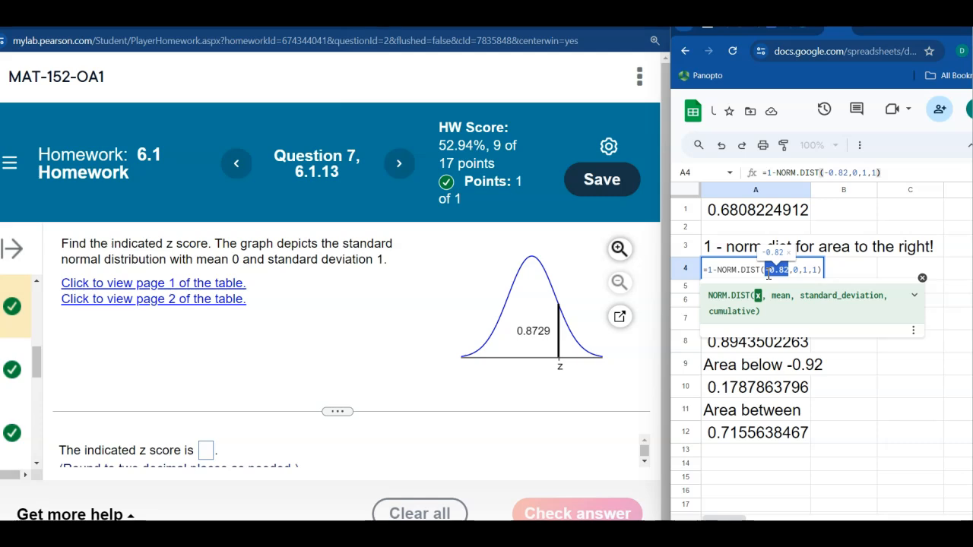
{"action": "key", "text": "Return"}
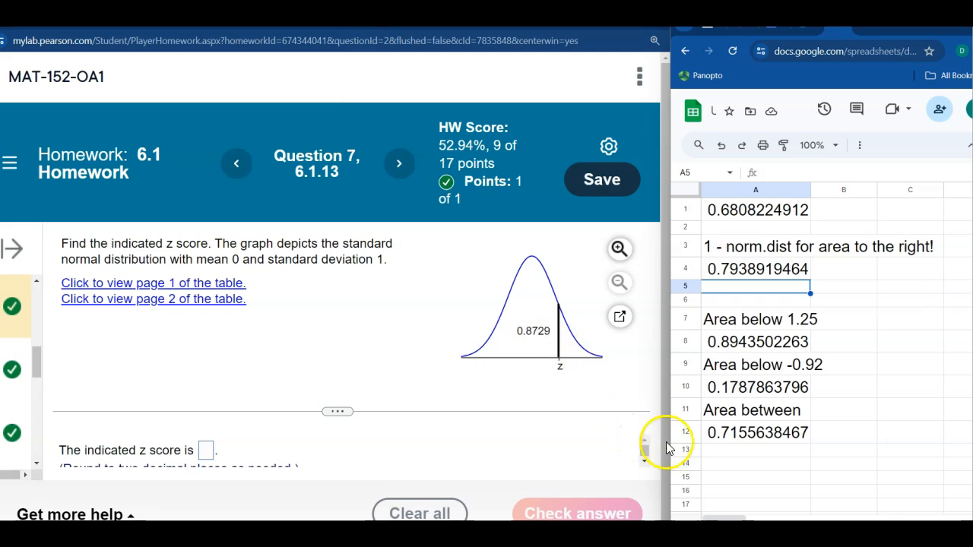
Step: Enter the label "Inverse Normal Area to the Left" in cell A14
{"action": "left_click", "coordinate": [745, 473]}
{"action": "type", "text": "Inverse Normal Area to the Left"}
{"action": "key", "text": "Return"}
{"action": "key", "text": "Down"}
{"action": "key", "text": "Down"}
{"action": "key", "text": "Down"}
{"action": "key", "text": "Down"}
{"action": "key", "text": "Down"}
{"action": "key", "text": "Down"}
{"action": "key", "text": "Up"}
{"action": "key", "text": "Up"}
{"action": "key", "text": "Up"}
{"action": "key", "text": "Up"}
{"action": "key", "text": "Up"}
{"action": "key", "text": "Up"}
Step: Calculate the z score in cell A15 with NORM.INV, using area 0.8729, mean 0 and standard deviation 1
{"action": "type", "text": "="}
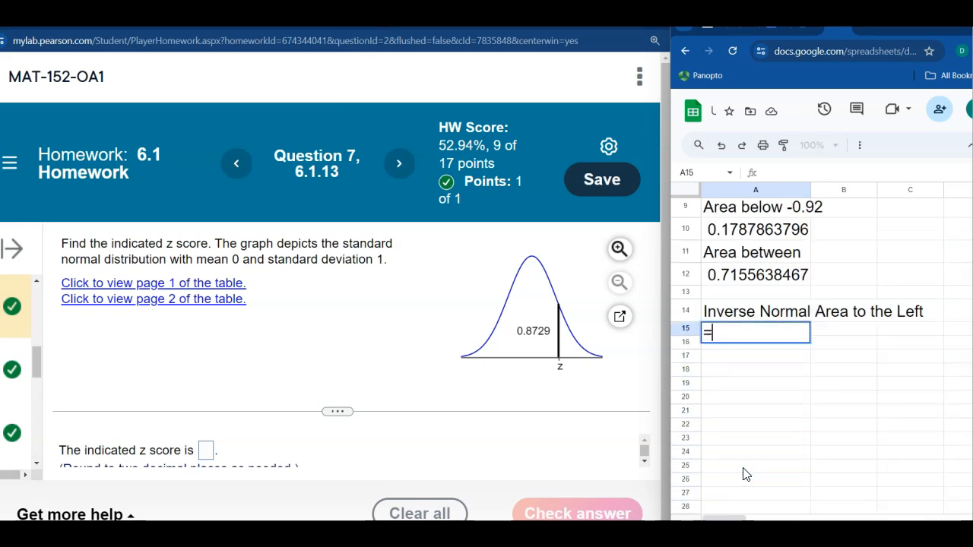
{"action": "type", "text": "in"}
{"action": "key", "text": "BackSpace"}
{"action": "key", "text": "BackSpace"}
{"action": "type", "text": "no"}
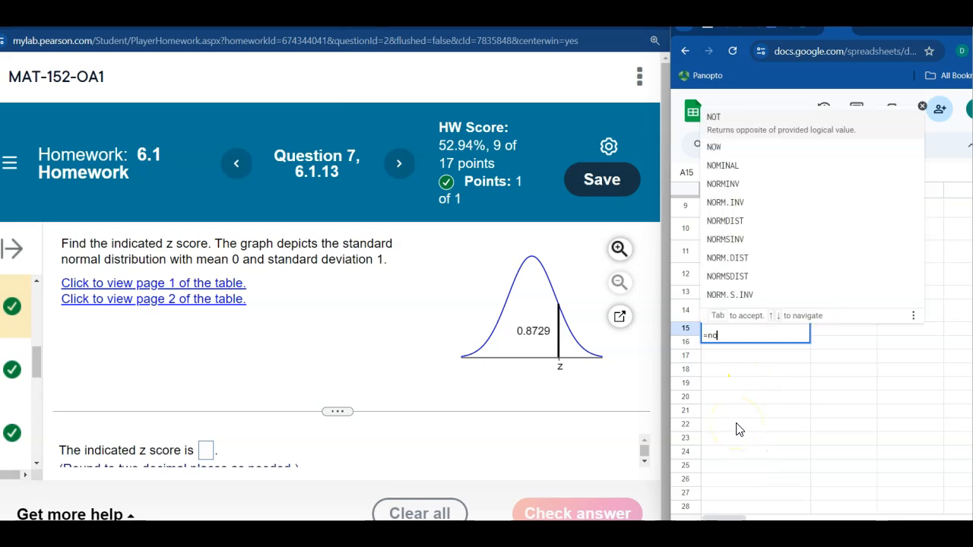
{"action": "type", "text": "r"}
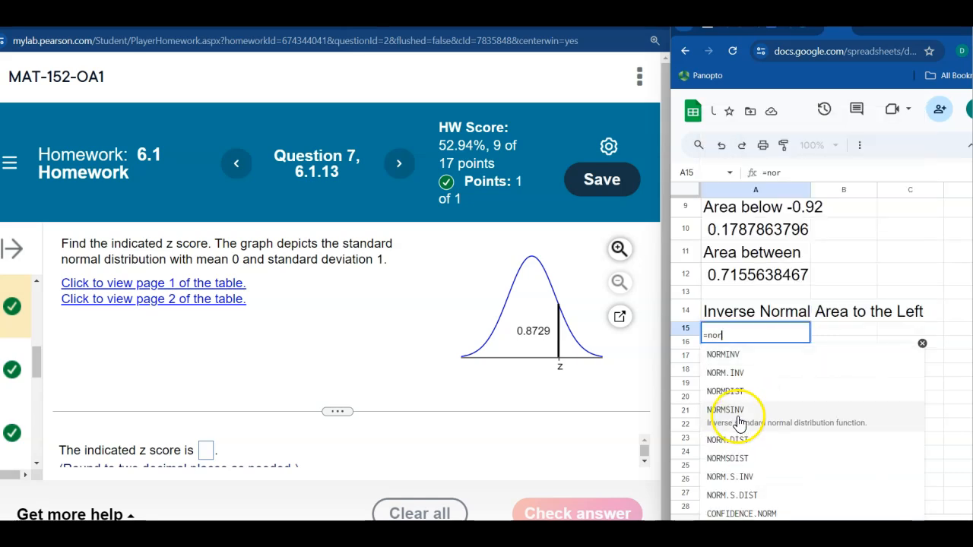
{"action": "left_click", "coordinate": [729, 374]}
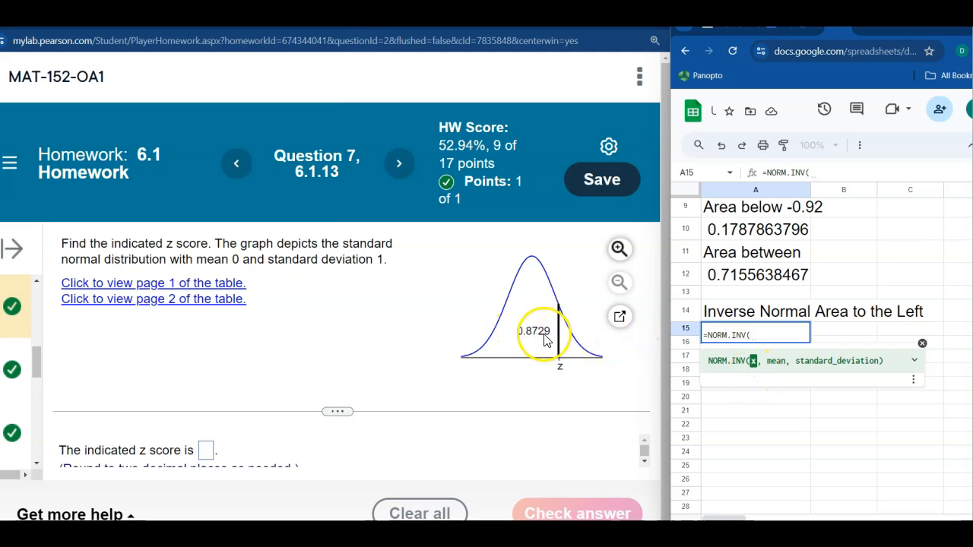
{"action": "type", "text": "0.8729"}
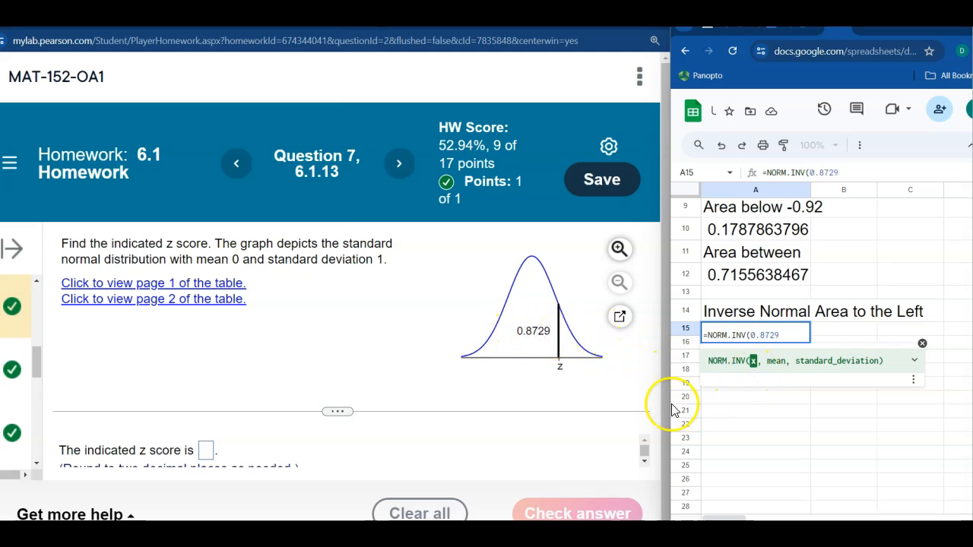
{"action": "type", "text": ",0,1"}
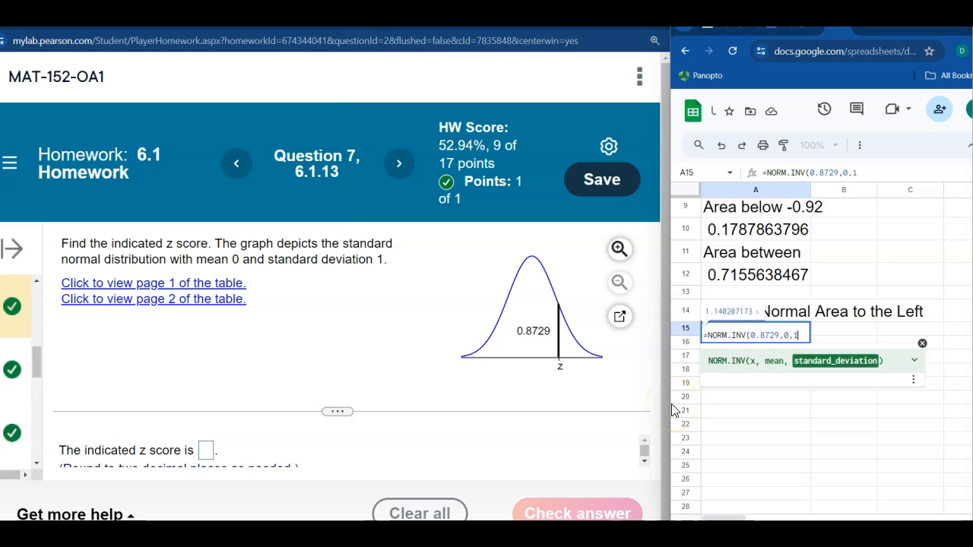
{"action": "type", "text": ")"}
{"action": "key", "text": "Return"}
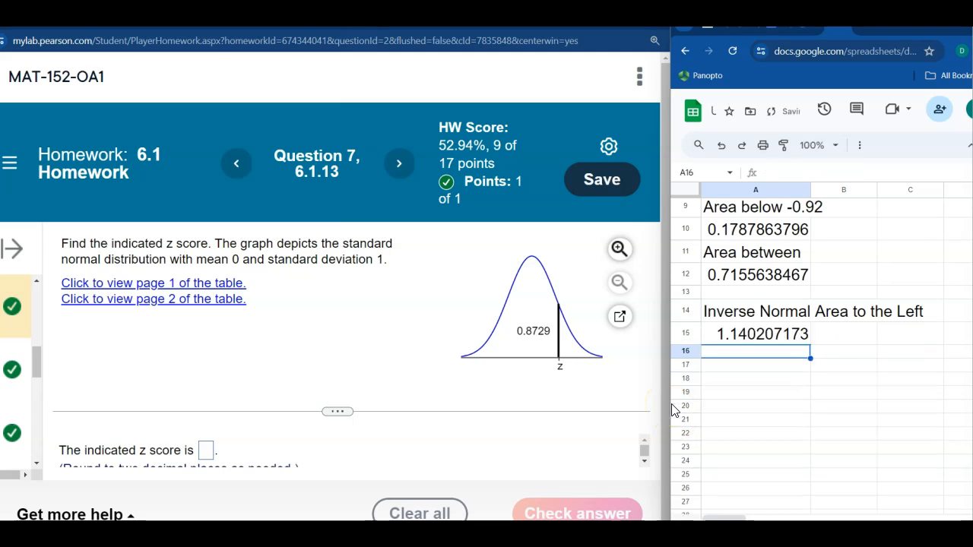
Step: Enter 1.14 as the indicated z score for Question 7
{"action": "left_click", "coordinate": [206, 452]}
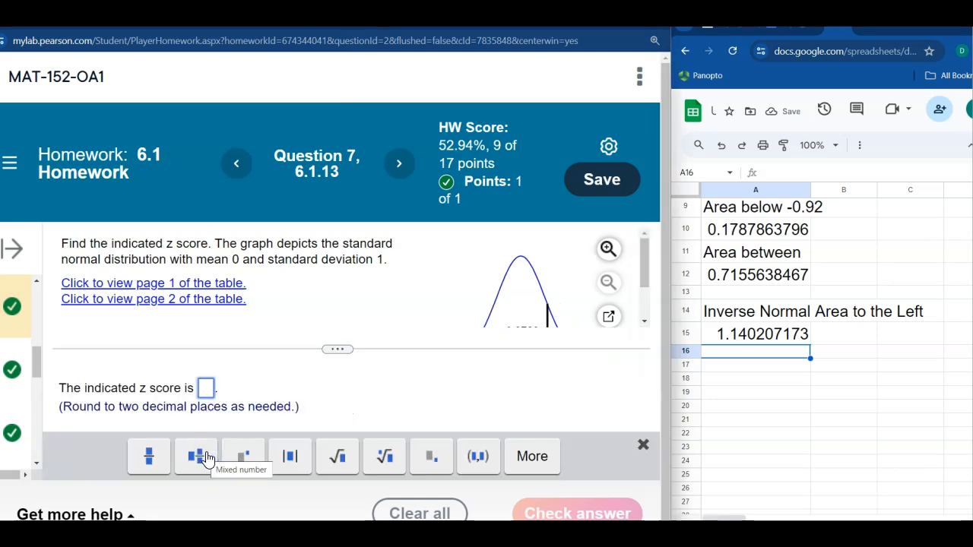
{"action": "type", "text": "1.14"}
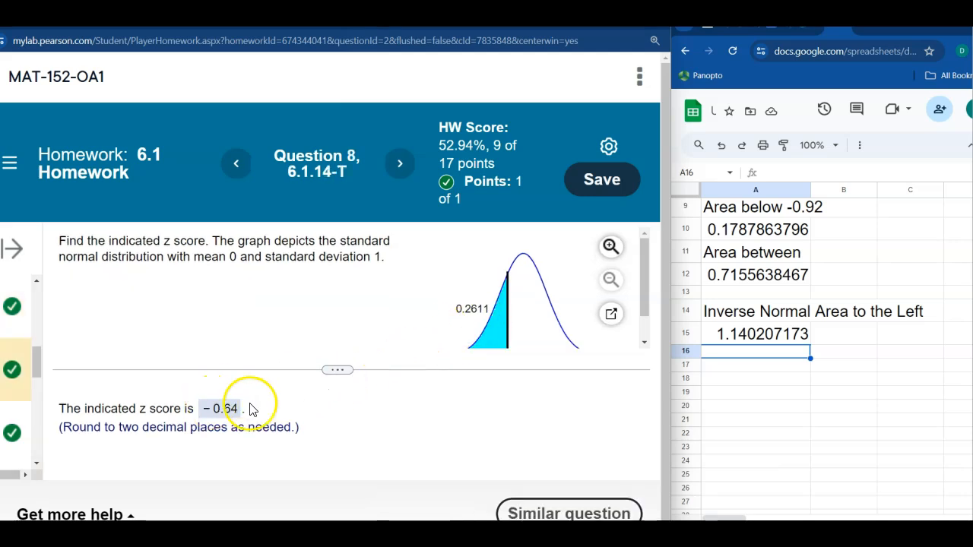
Step: Change the area in cell A15's inverse normal formula to 0.2611, as shown on Question 8's graph
{"action": "left_click_drag", "start_coordinate": [343, 374], "coordinate": [339, 396]}
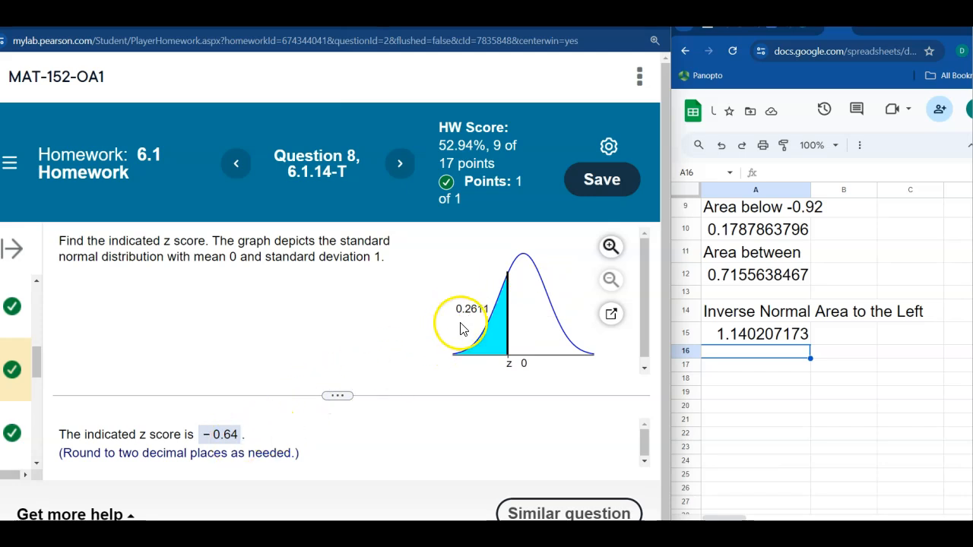
{"action": "double_click", "coordinate": [711, 334]}
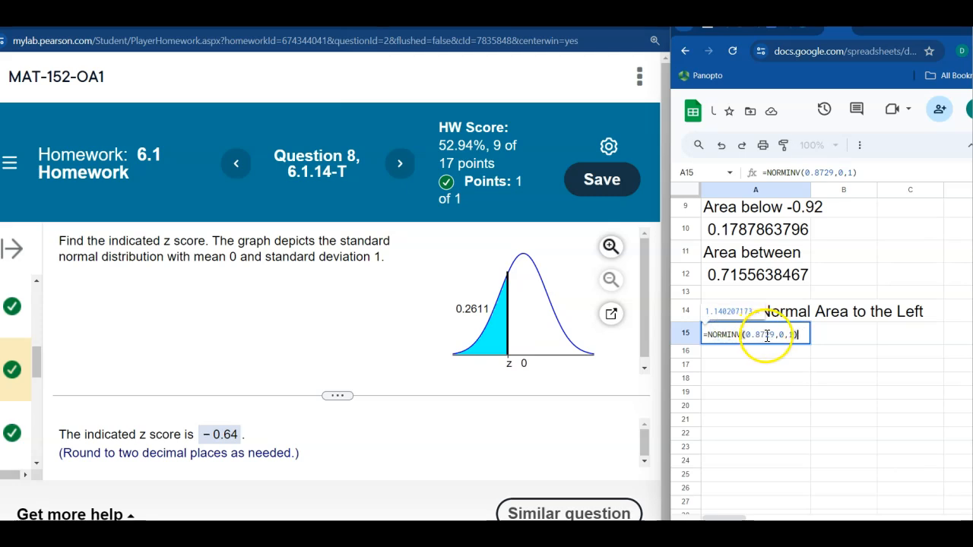
{"action": "left_click_drag", "start_coordinate": [776, 334], "coordinate": [753, 334]}
{"action": "type", "text": "2"}
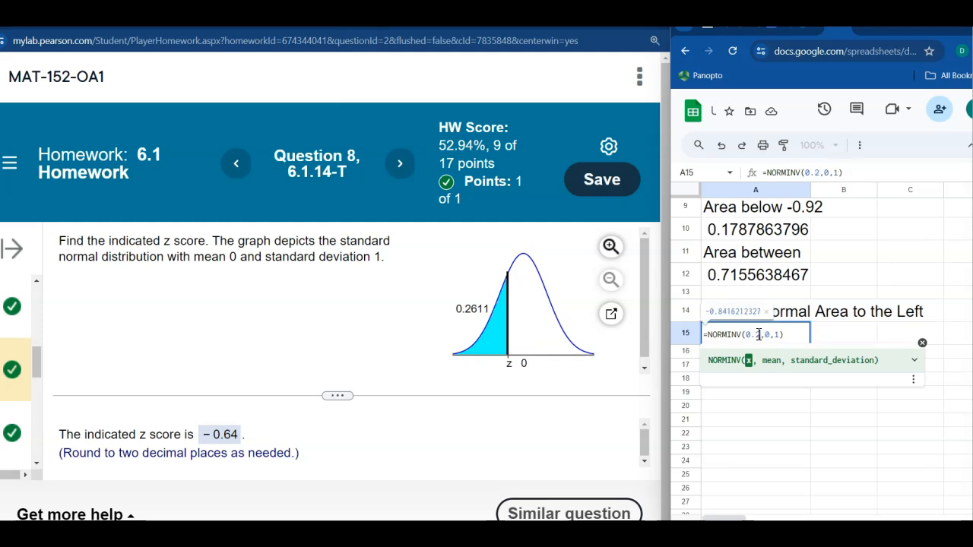
{"action": "key", "text": "Return"}
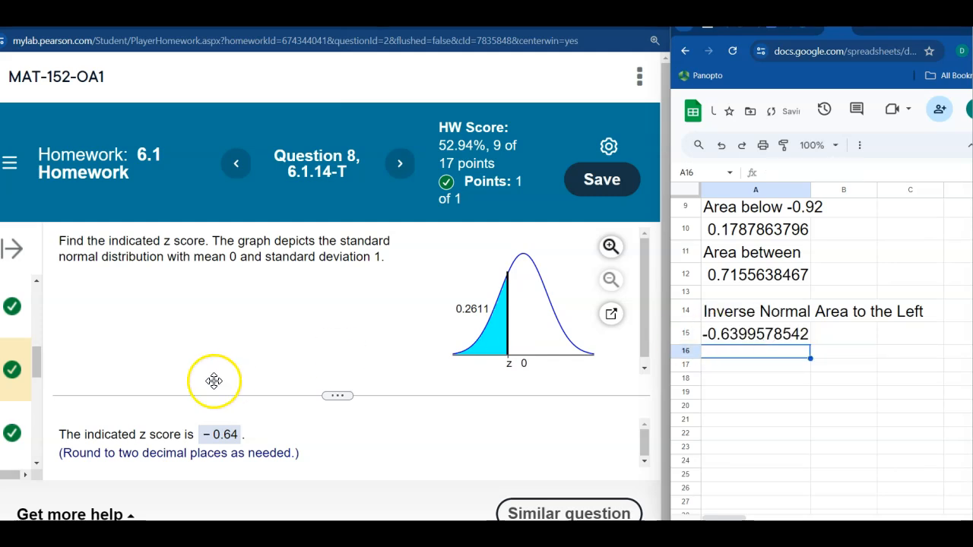
Step: Review the NORMINV formula in cell A15 and enter the label "Inverse Normal Area to the Right" in cell A17
{"action": "double_click", "coordinate": [734, 340]}
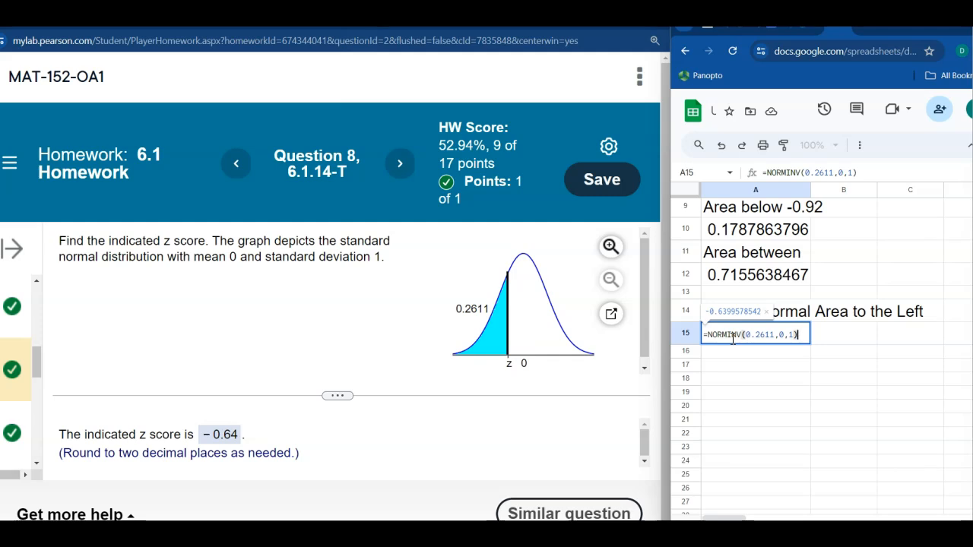
{"action": "key", "text": "Return"}
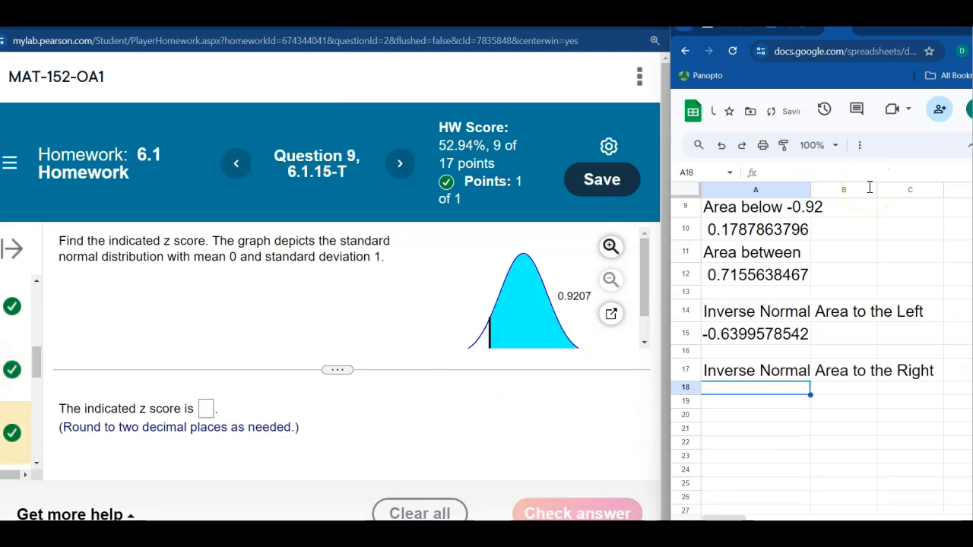
Step: Compare the shaded areas on the graphs of Questions 8 and 9, ending on Question 9 with its full graph shown
{"action": "left_click_drag", "start_coordinate": [333, 368], "coordinate": [332, 397]}
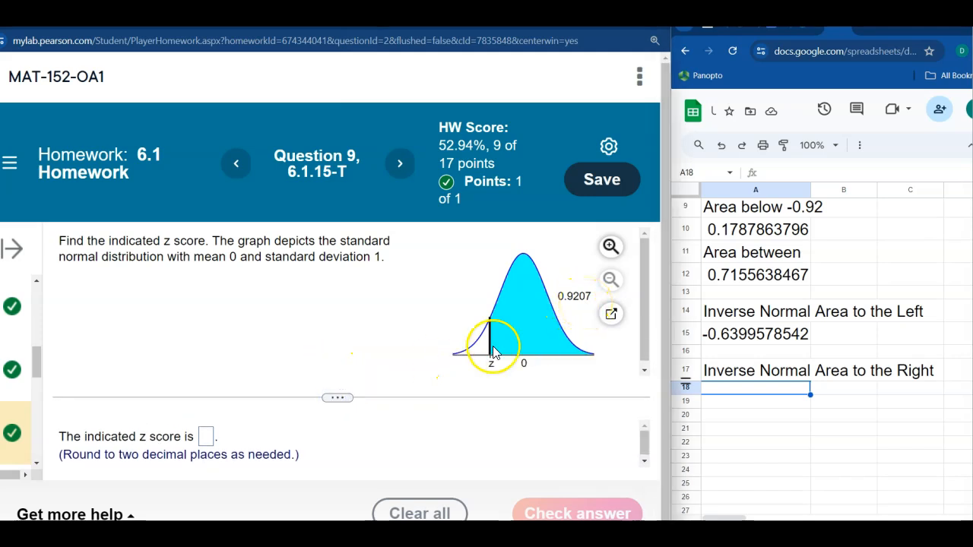
{"action": "left_click", "coordinate": [248, 168]}
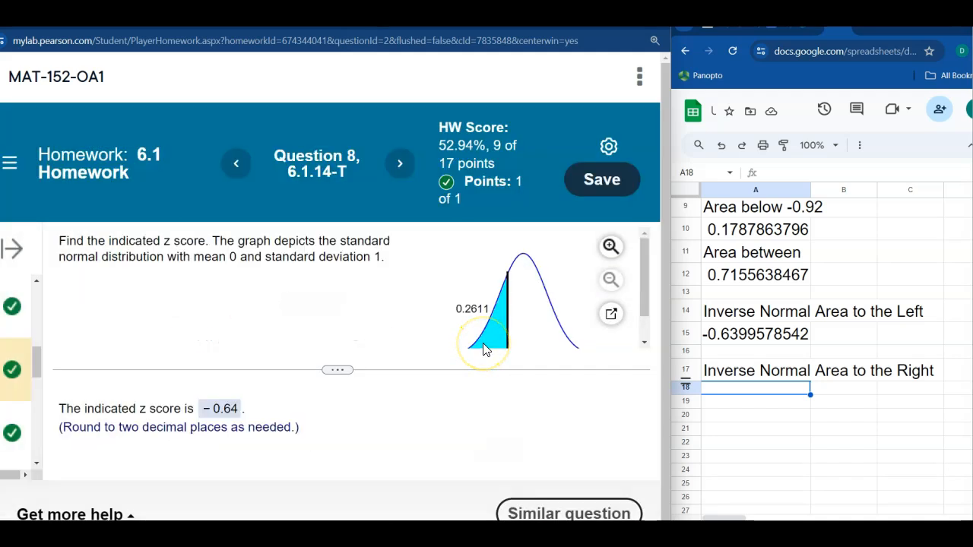
{"action": "left_click", "coordinate": [400, 164]}
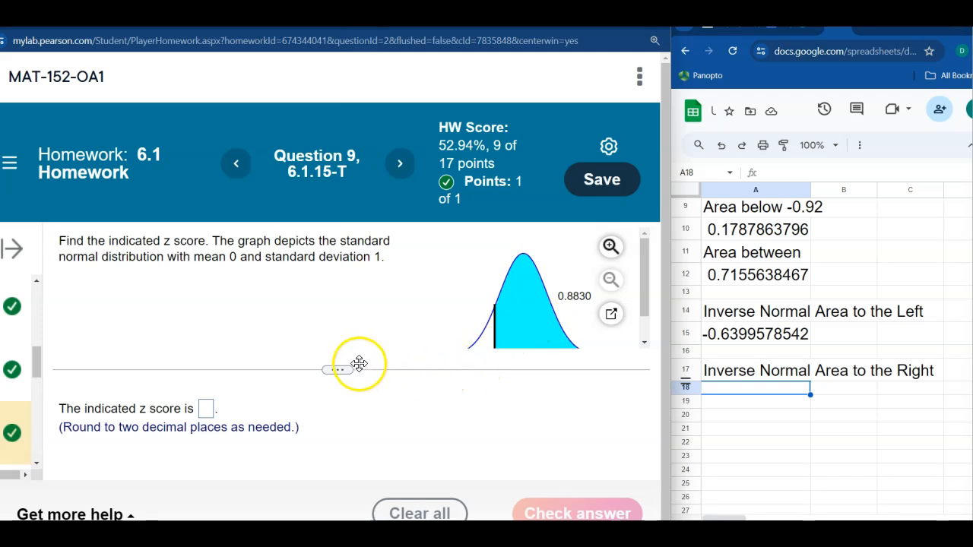
{"action": "left_click_drag", "start_coordinate": [344, 368], "coordinate": [339, 415]}
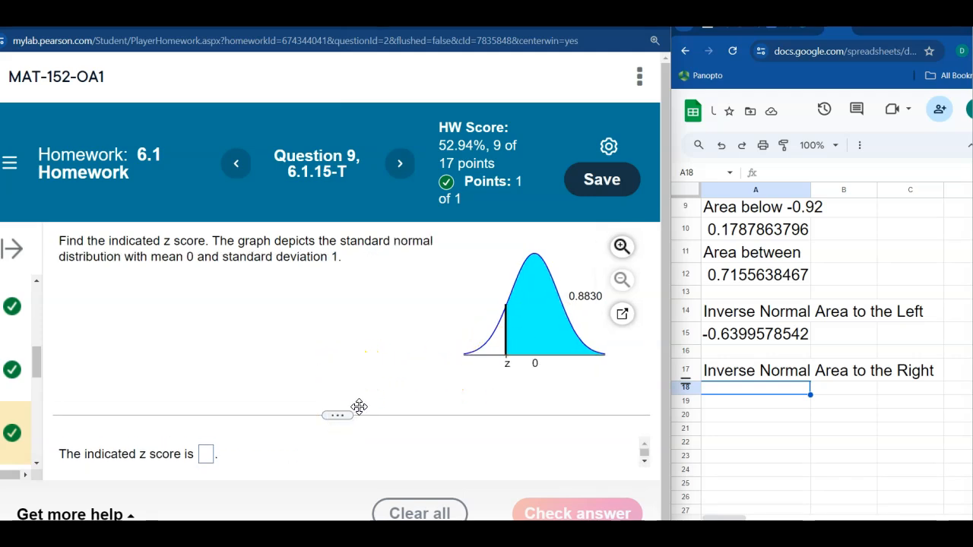
Step: Using cell A15's formula as a reference, enter =NORM.INV(1-0.8830,0,1) in cell A18 for the area to the right
{"action": "left_click", "coordinate": [738, 333]}
{"action": "double_click", "coordinate": [738, 333]}
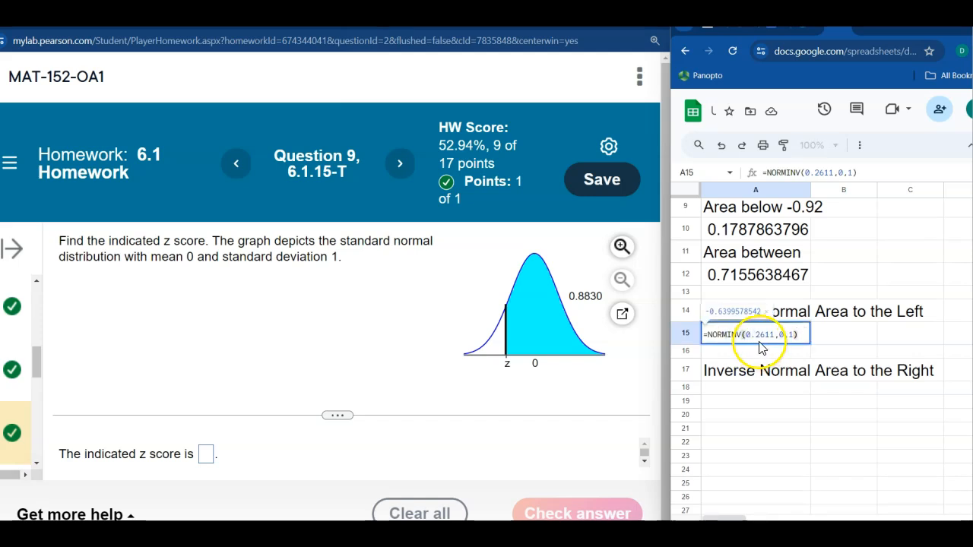
{"action": "left_click", "coordinate": [728, 387]}
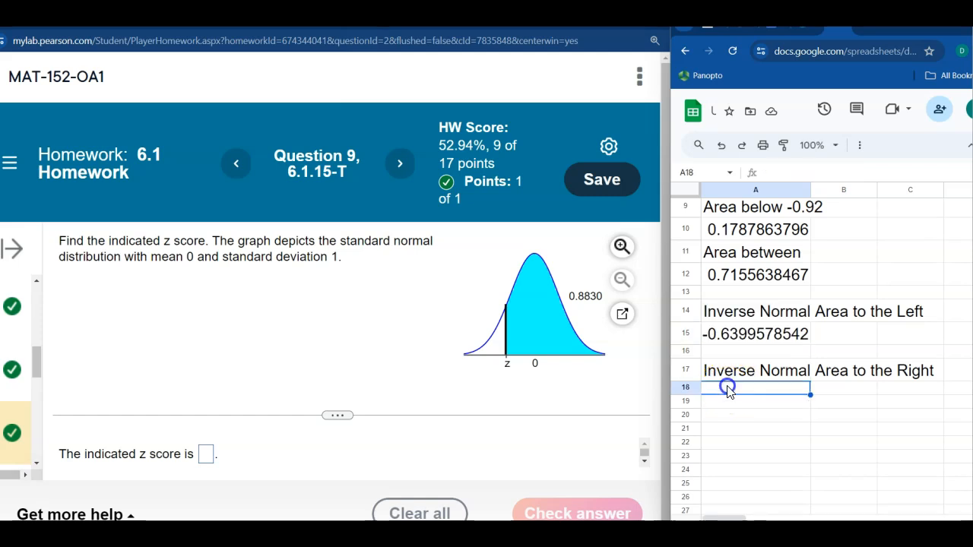
{"action": "type", "text": "=NORM.INV(1-0."}
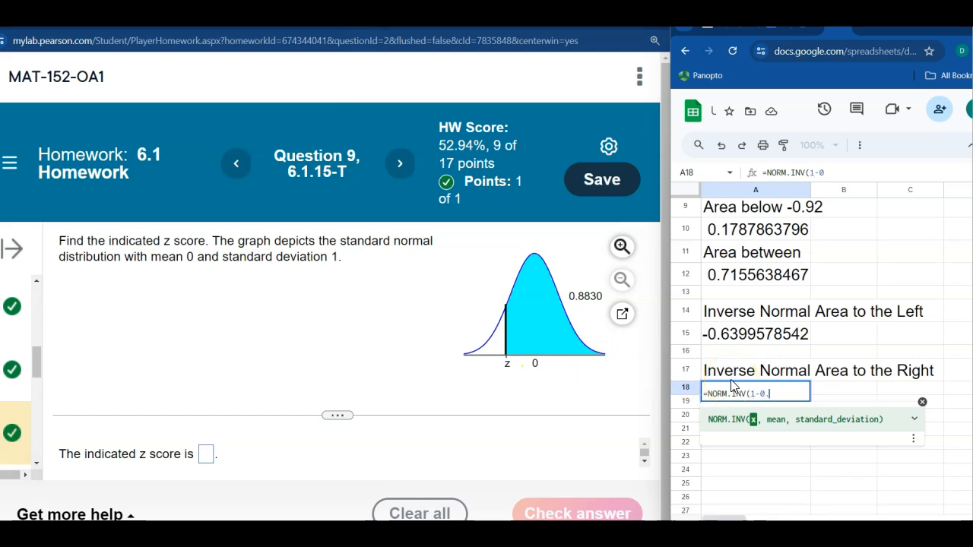
{"action": "type", "text": "830,"}
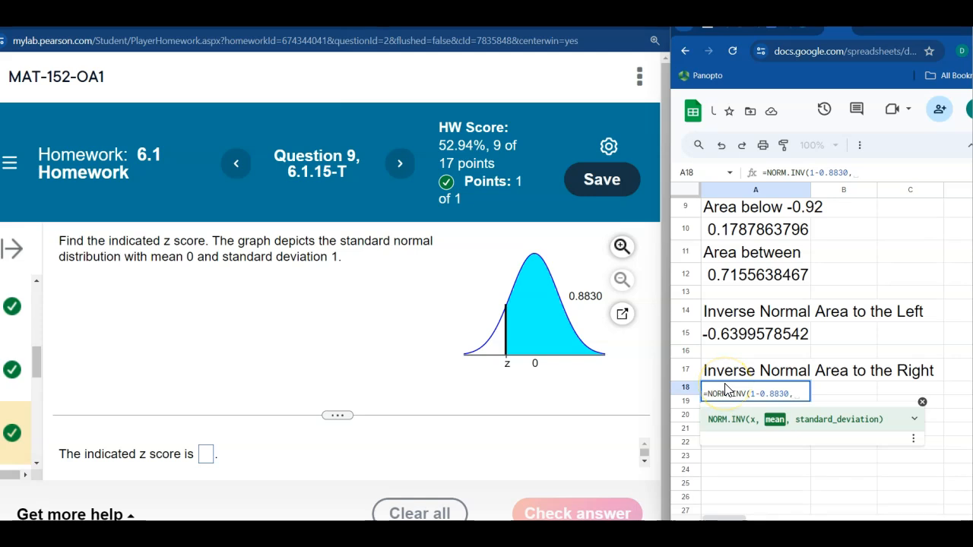
{"action": "type", "text": "0,1"}
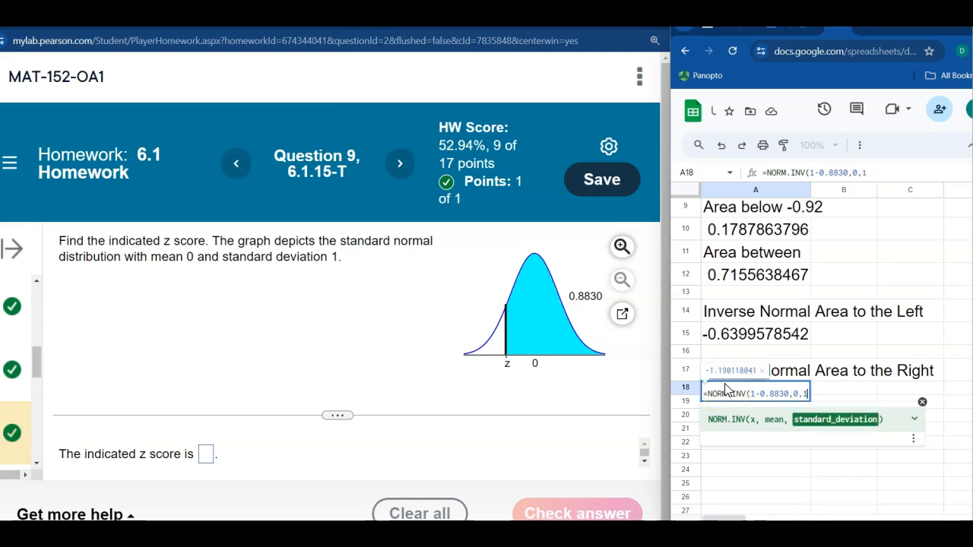
{"action": "key", "text": "Return"}
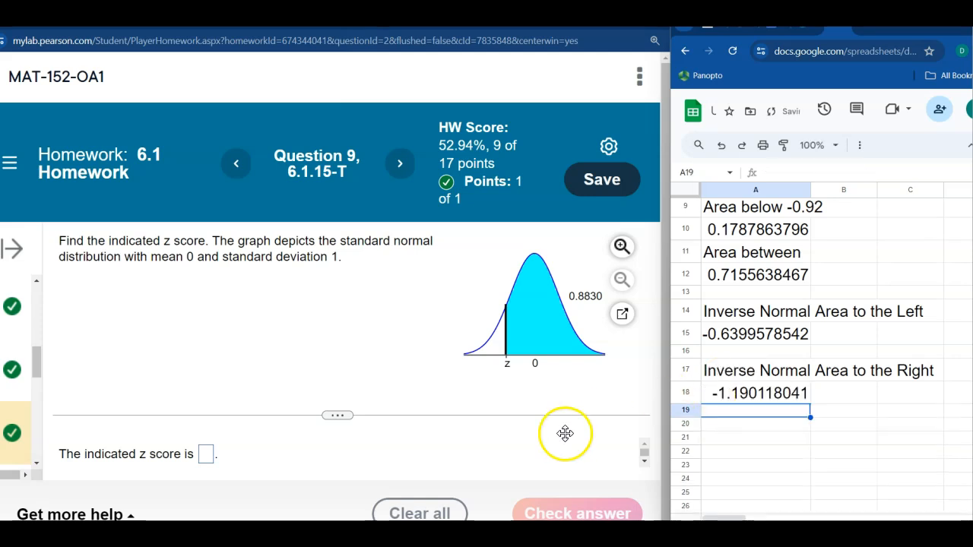
Step: Submit -1.19 as the indicated z score for Question 9 and dismiss the feedback
{"action": "left_click", "coordinate": [206, 456]}
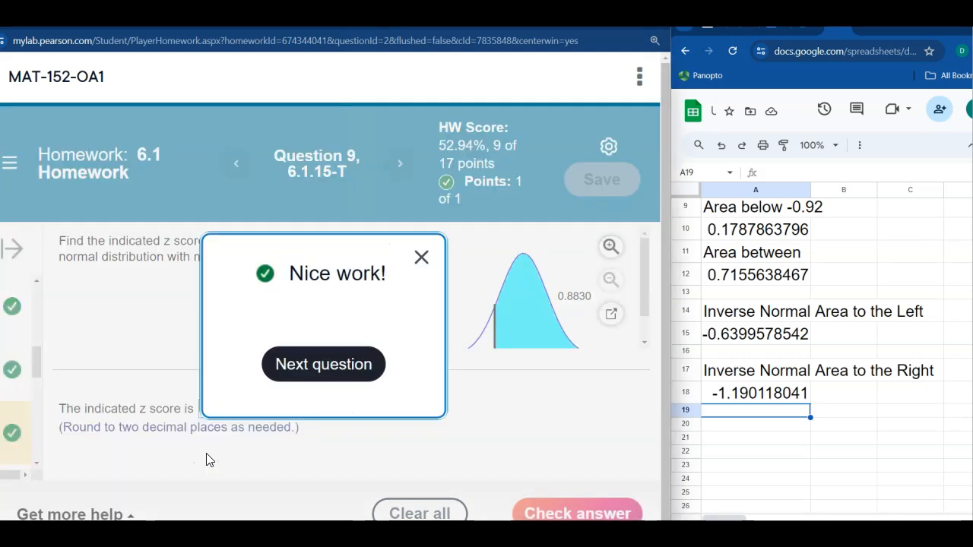
{"action": "left_click", "coordinate": [421, 258]}
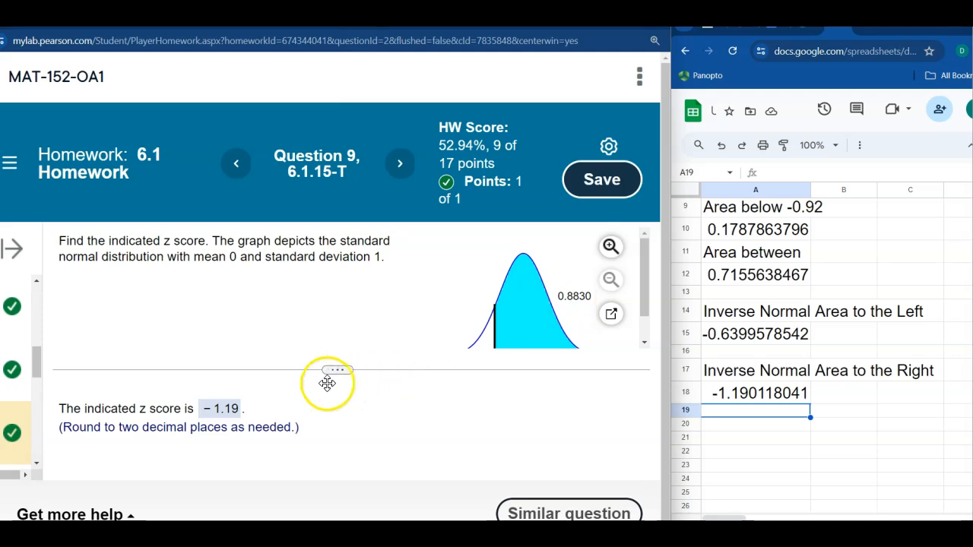
Step: Inspect the right-area NORMINV formula in cell A18 and compare it with Question 9's graph
{"action": "left_click", "coordinate": [726, 397]}
{"action": "double_click", "coordinate": [727, 397]}
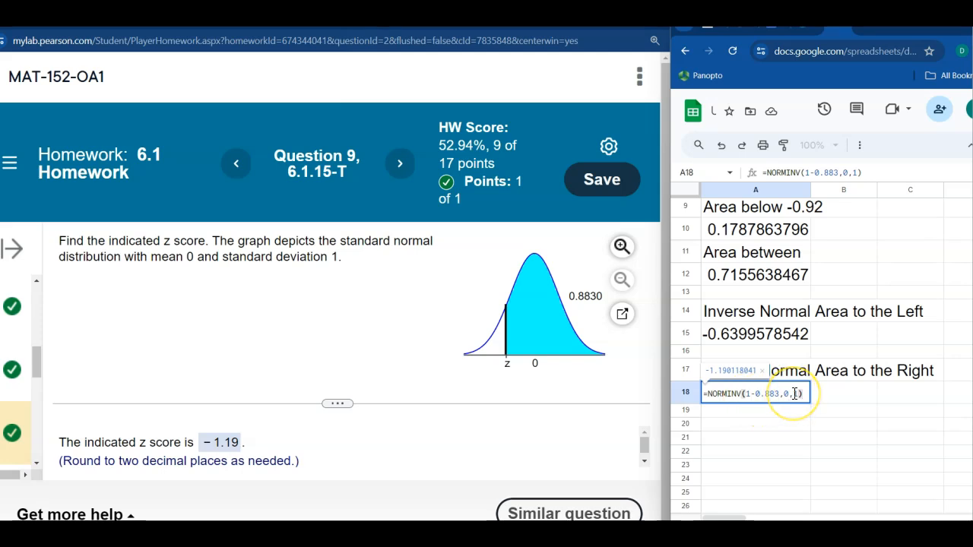
{"action": "key", "text": "Return"}
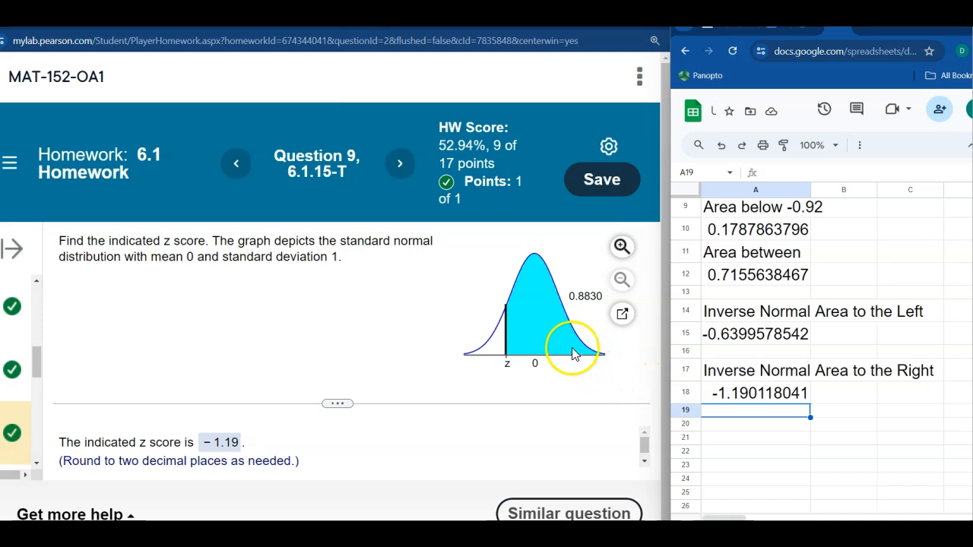
{"action": "double_click", "coordinate": [751, 396]}
{"action": "key", "text": "Return"}
Step: Open Question 15 and read its problem on the 89th percentile of the thermometer readings
{"action": "left_click_drag", "start_coordinate": [41, 363], "coordinate": [42, 442]}
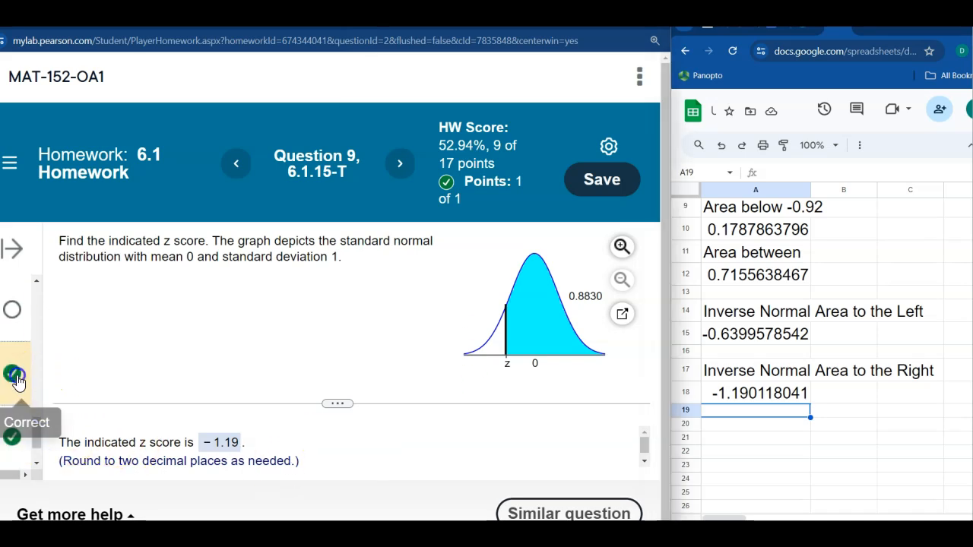
{"action": "left_click", "coordinate": [16, 375]}
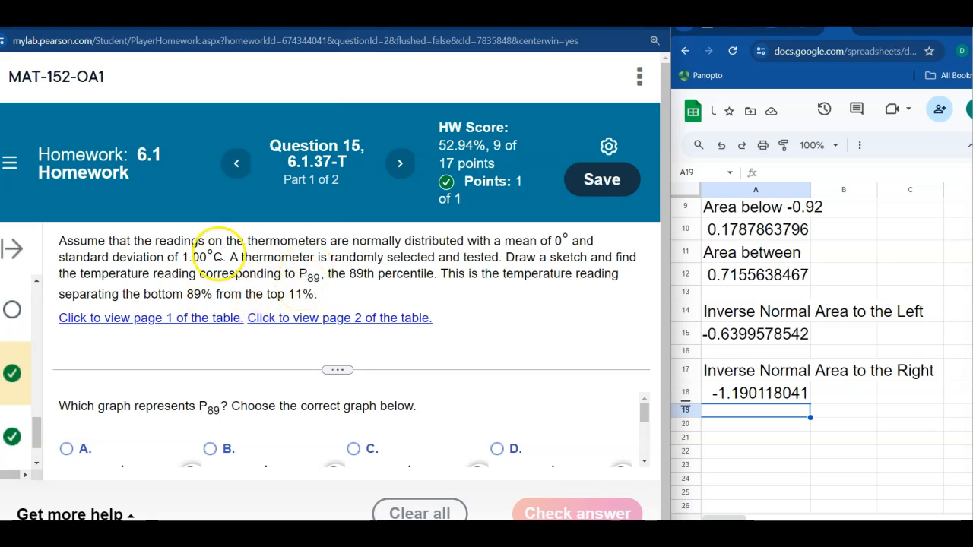
Step: Go back to Question 8 with the 0.2611 left-tail graph
{"action": "left_click_drag", "start_coordinate": [42, 430], "coordinate": [40, 363]}
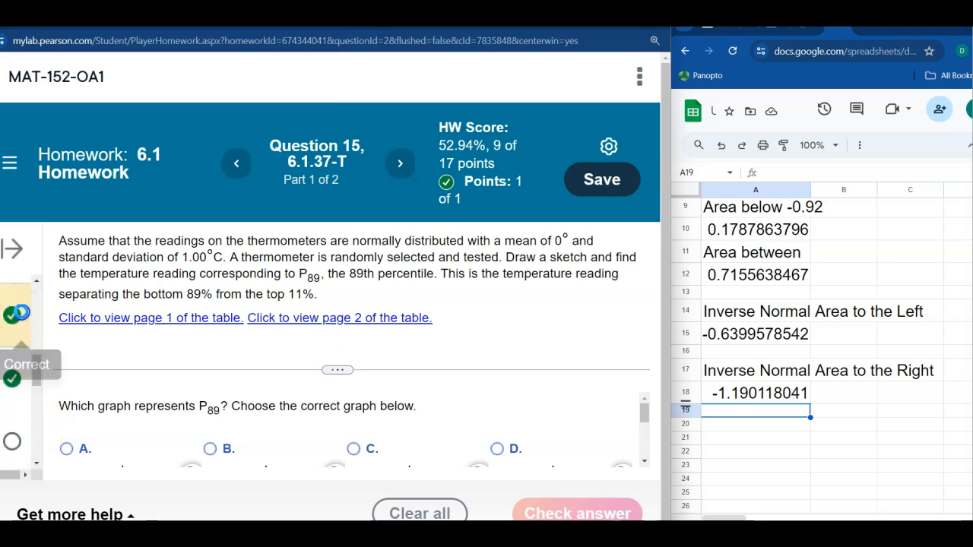
{"action": "left_click", "coordinate": [30, 323]}
{"action": "left_click", "coordinate": [244, 433]}
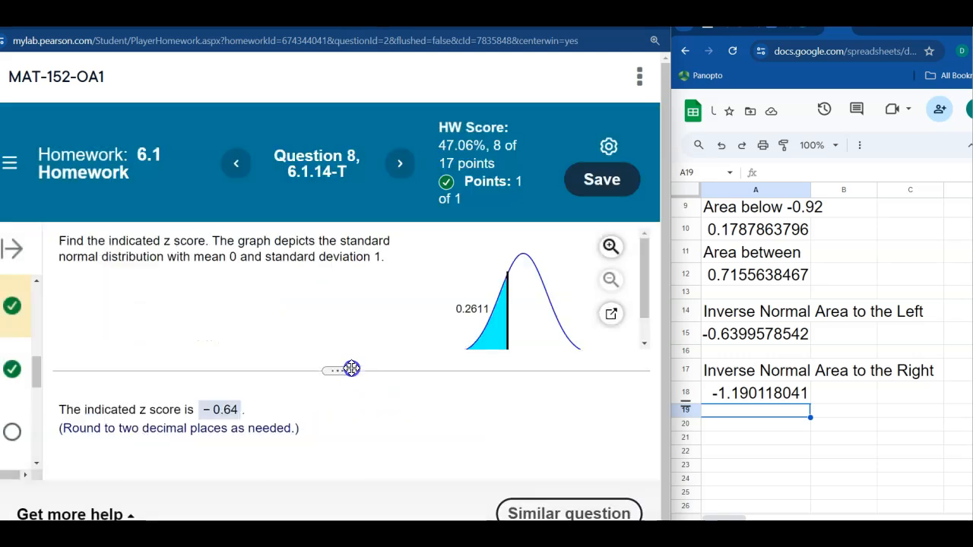
Step: Reopen Question 15 on the thermometers' 89th percentile and highlight the word "bottom" in its problem text
{"action": "left_click_drag", "start_coordinate": [35, 368], "coordinate": [32, 430]}
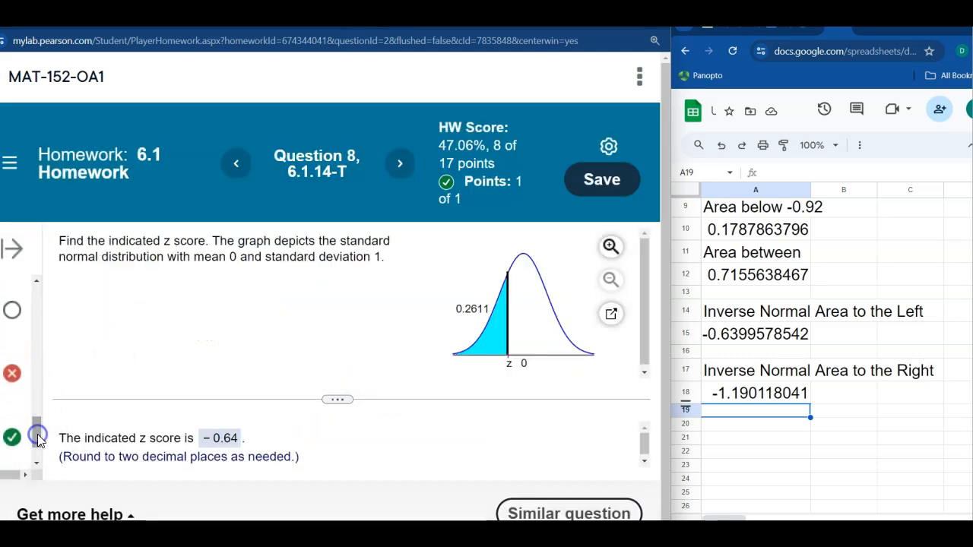
{"action": "left_click", "coordinate": [10, 373]}
{"action": "left_click_drag", "start_coordinate": [645, 403], "coordinate": [645, 390]}
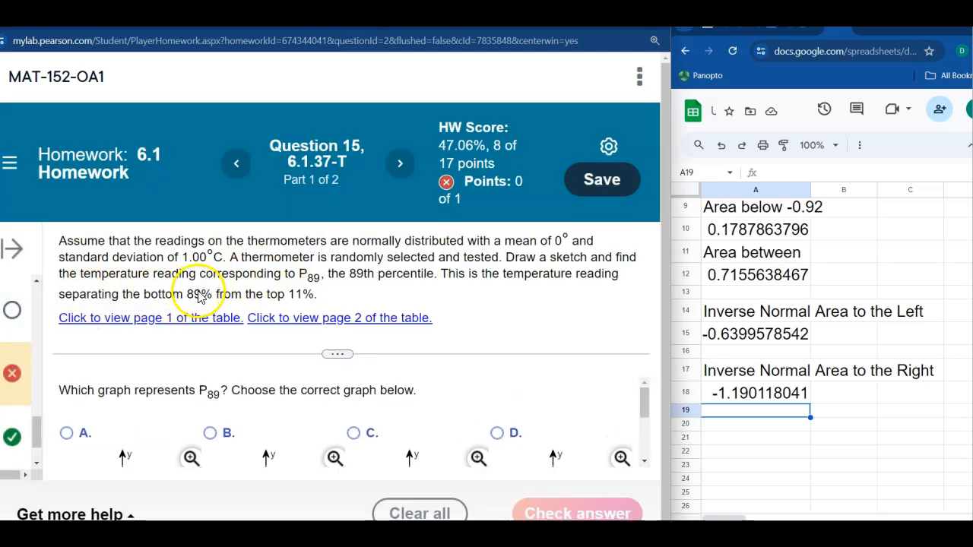
{"action": "left_click_drag", "start_coordinate": [143, 295], "coordinate": [185, 296]}
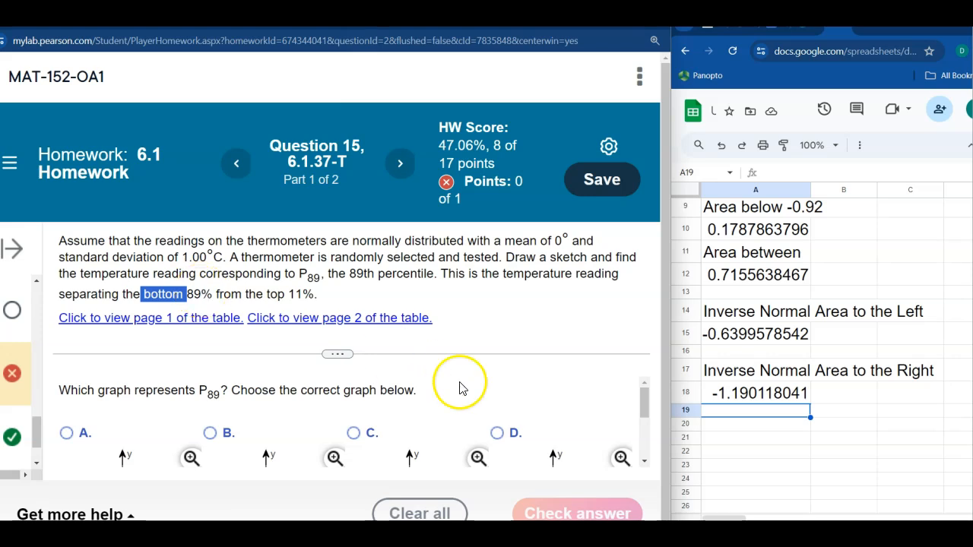
Step: Enter the label "Percentiles P_num (change to a decimal!)" in cell A20 of the spreadsheet
{"action": "left_click", "coordinate": [749, 424]}
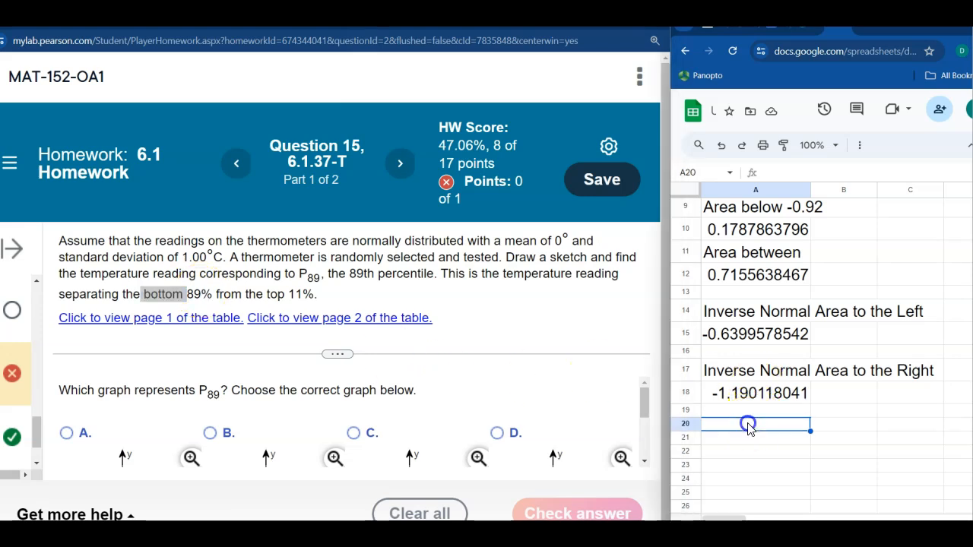
{"action": "type", "text": "Per"}
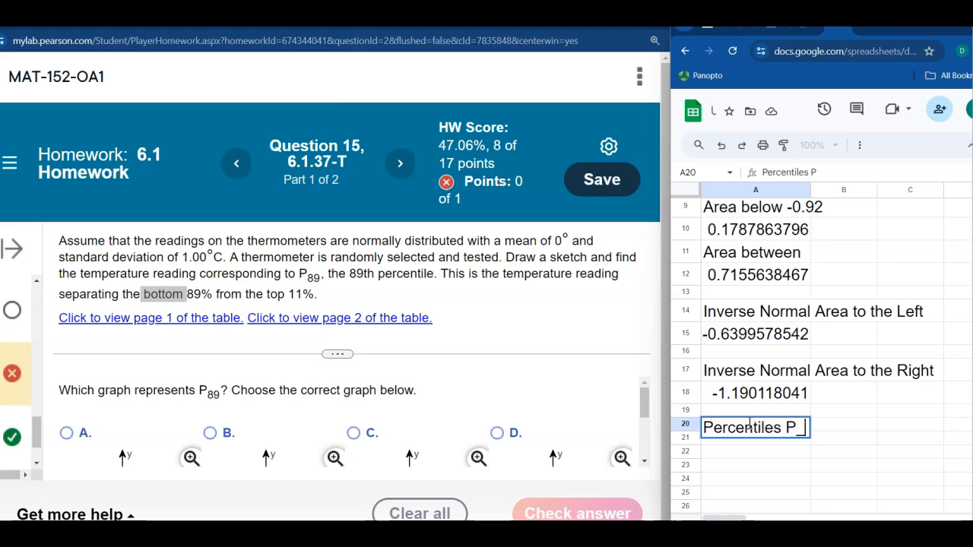
{"action": "type", "text": "centiles P_num"}
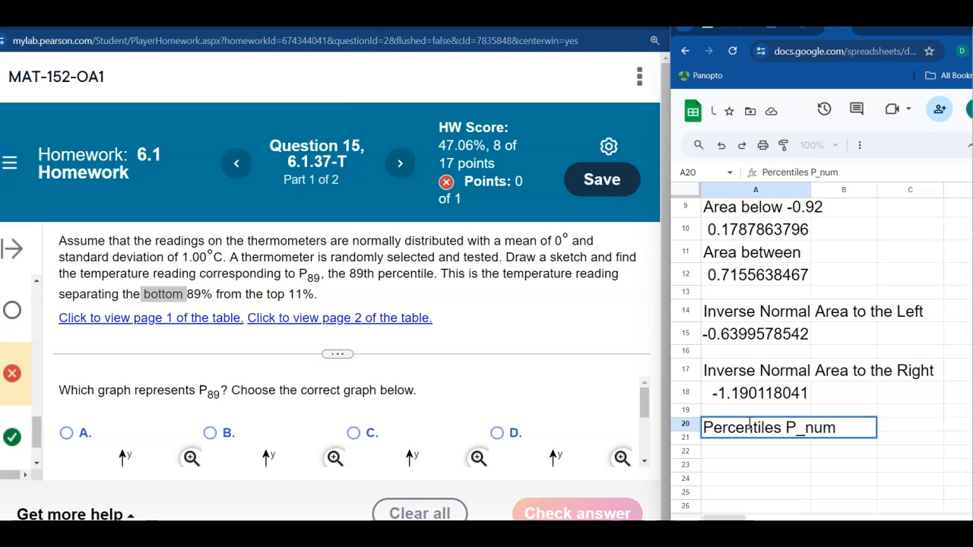
{"action": "type", "text": " (change to a decima"}
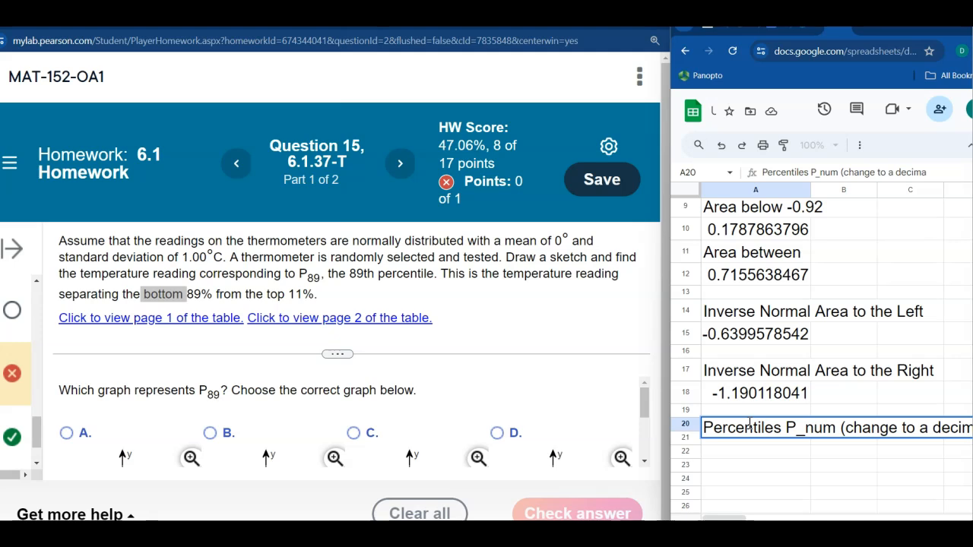
{"action": "type", "text": "l!)"}
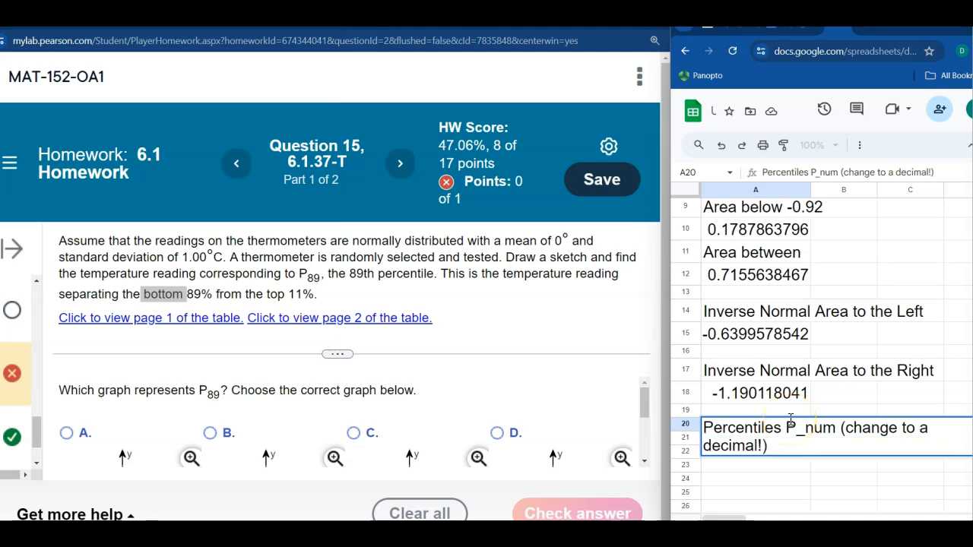
{"action": "key", "text": "Return"}
Step: Calculate the 89th percentile in cell A21 with =NORM.INV(0.89,0,1)
{"action": "type", "text": "=NORM.INV(0.89"}
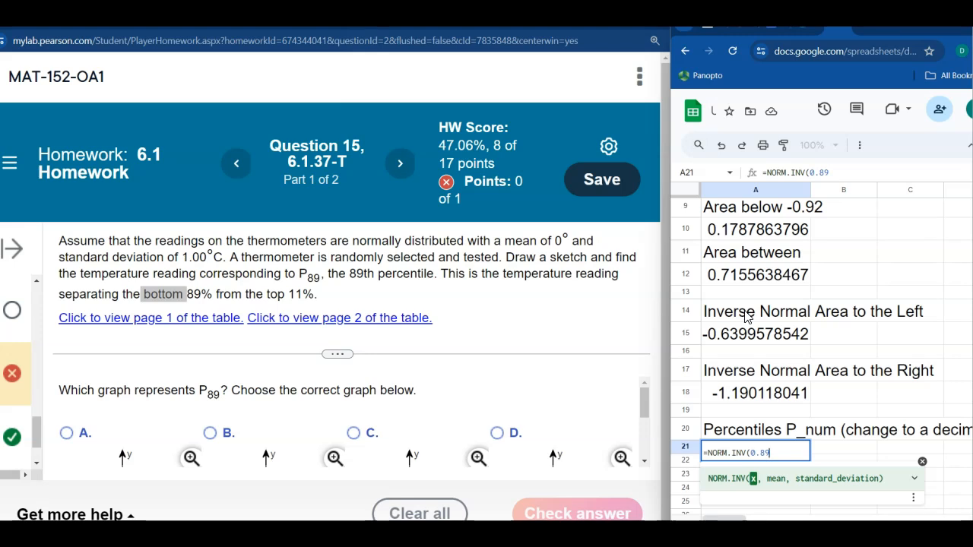
{"action": "type", "text": ",0,1"}
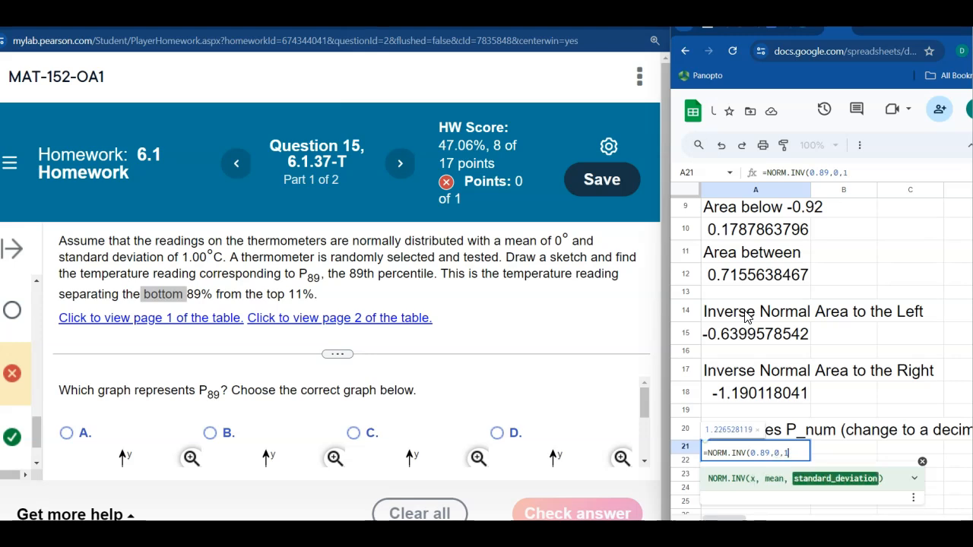
{"action": "key", "text": "Return"}
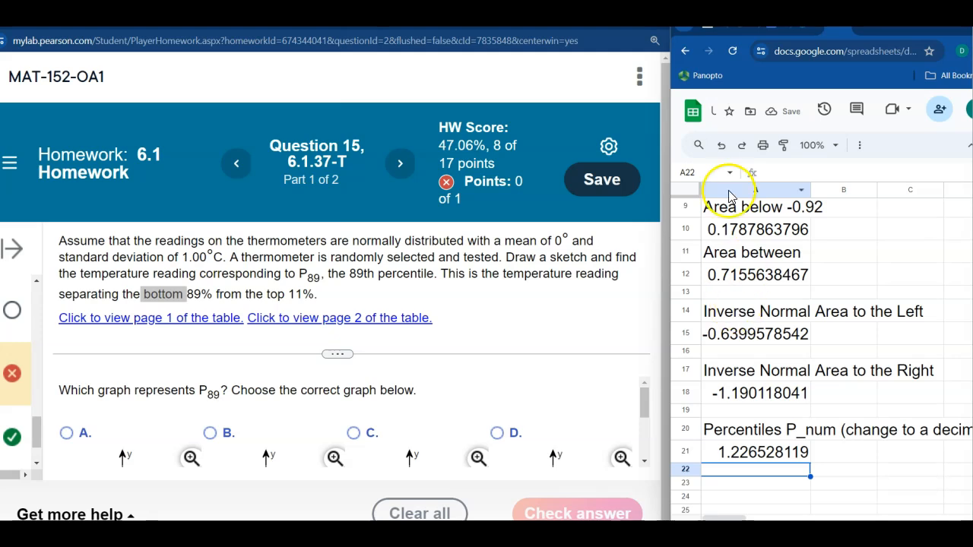
Step: Answer part 1 of Question 15 with graph B for P89, check it and dismiss the feedback
{"action": "left_click", "coordinate": [646, 397]}
{"action": "left_click_drag", "start_coordinate": [647, 397], "coordinate": [646, 430]}
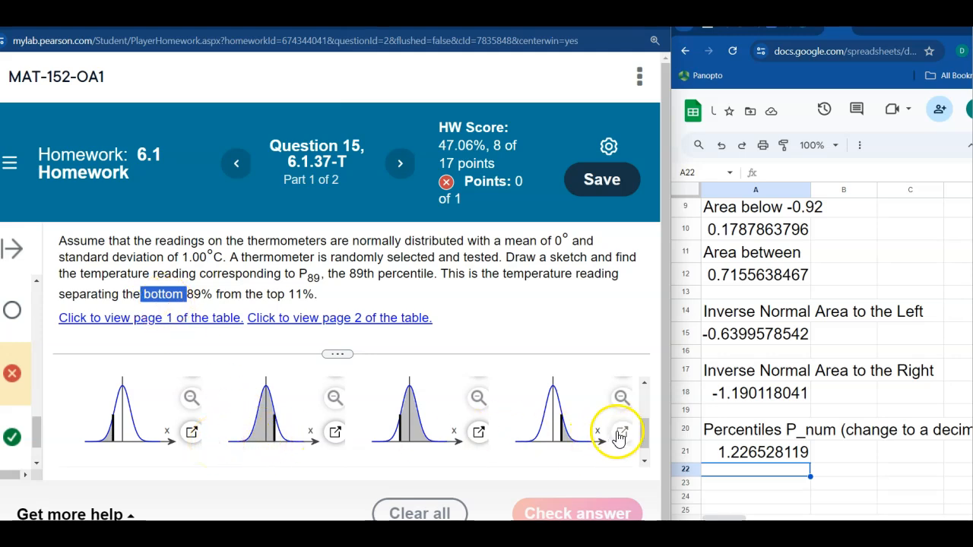
{"action": "left_click_drag", "start_coordinate": [646, 430], "coordinate": [645, 425]}
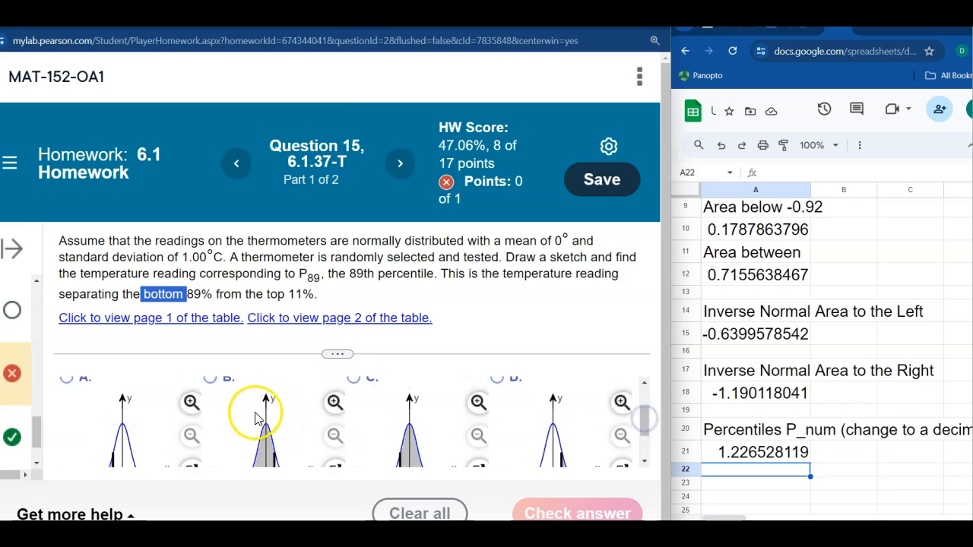
{"action": "left_click", "coordinate": [210, 377]}
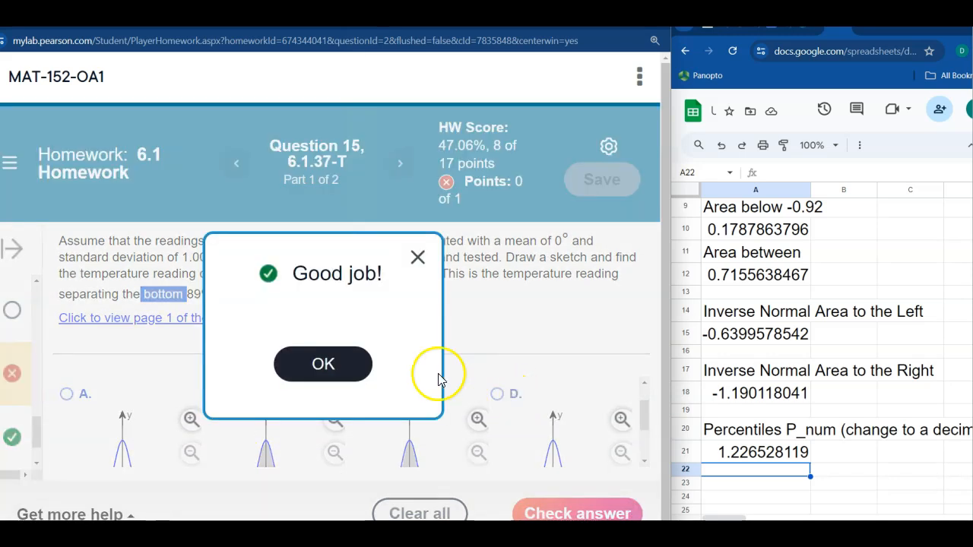
{"action": "left_click", "coordinate": [341, 365]}
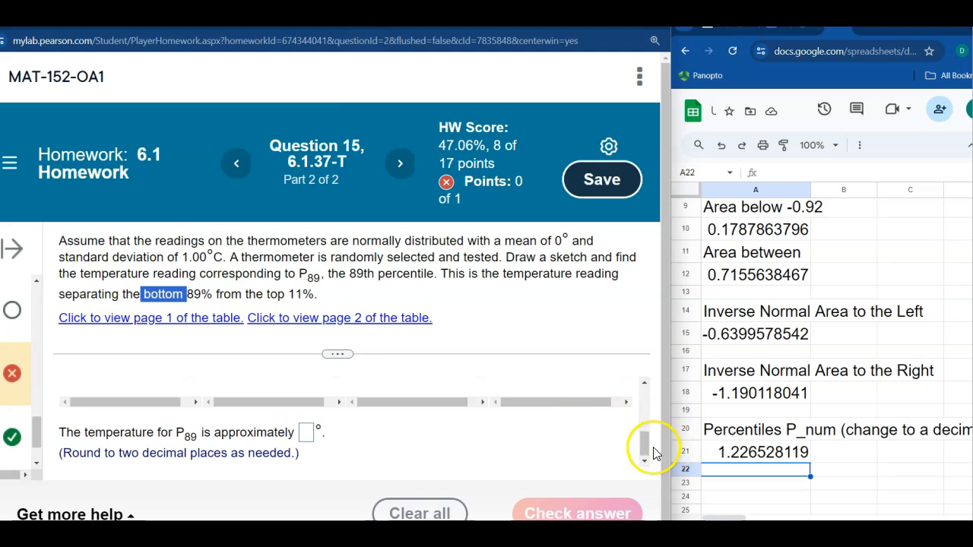
Step: Submit 1.23 as the temperature for P89 in Question 15 and continue to Question 16
{"action": "scroll", "coordinate": [646, 449], "scroll_direction": "up", "scroll_amount": 2}
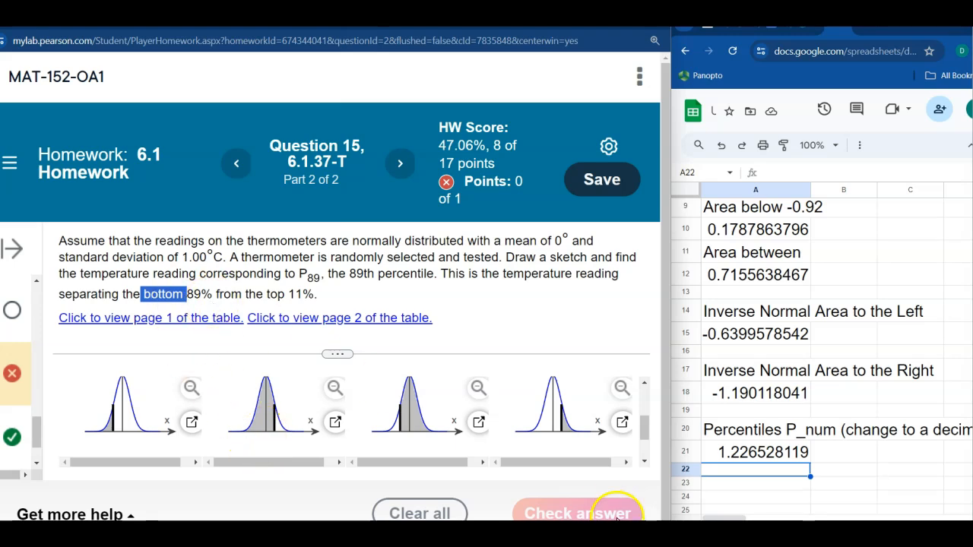
{"action": "left_click_drag", "start_coordinate": [645, 428], "coordinate": [644, 450]}
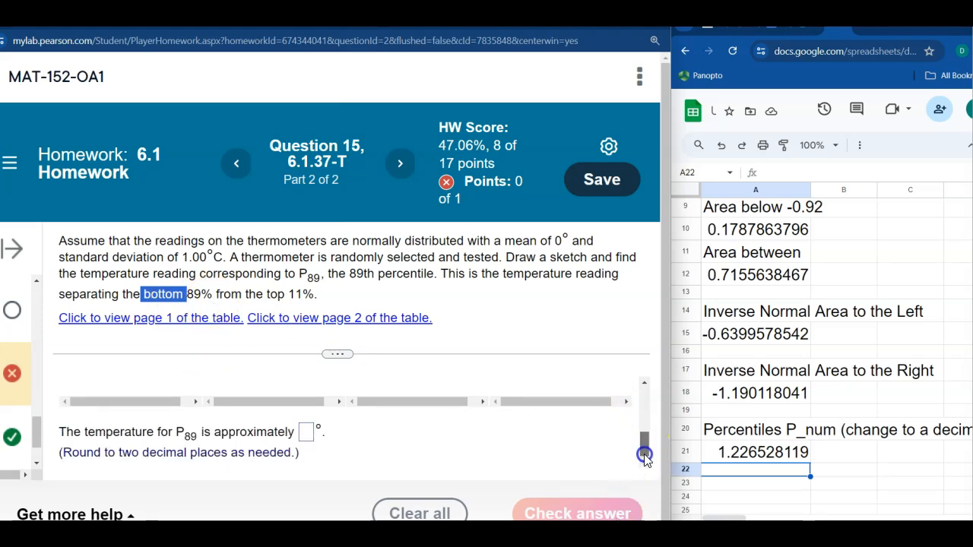
{"action": "left_click", "coordinate": [307, 434]}
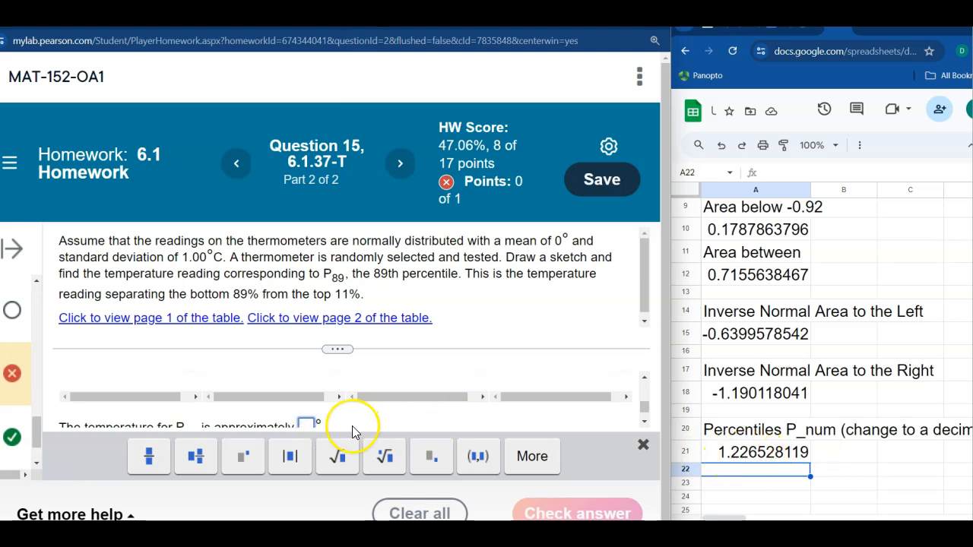
{"action": "type", "text": "1.23"}
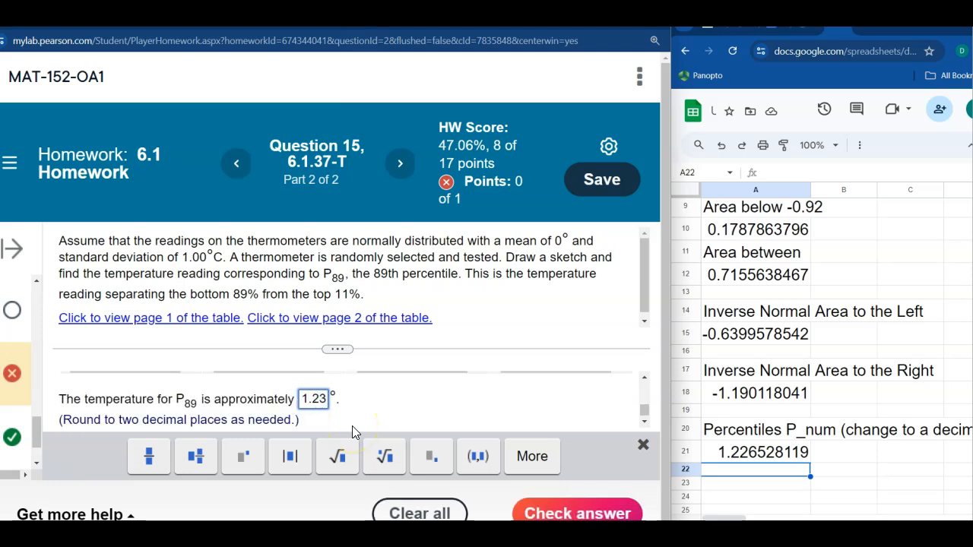
{"action": "key", "text": "Return"}
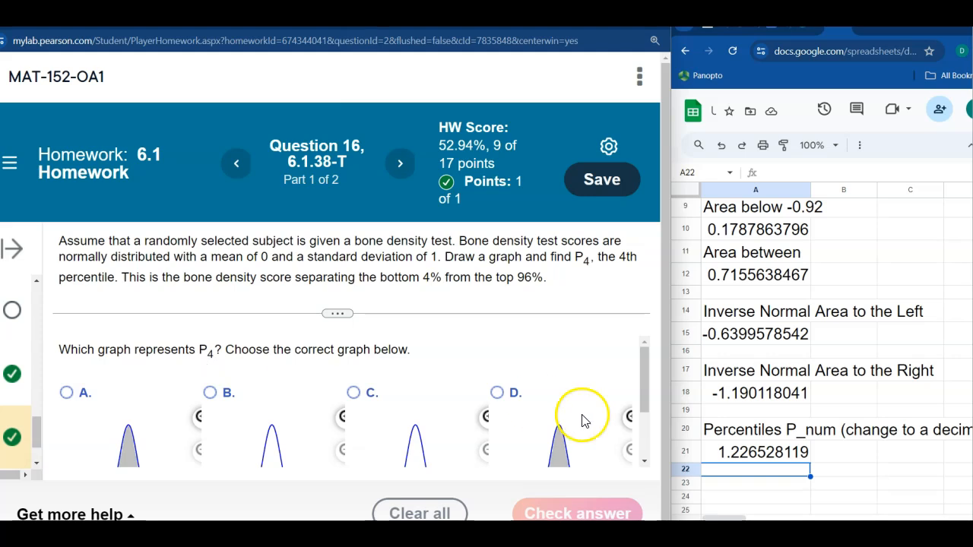
Step: Answer part 1 of Question 16 with graph C for P4, check it and dismiss the feedback
{"action": "left_click_drag", "start_coordinate": [643, 371], "coordinate": [643, 410]}
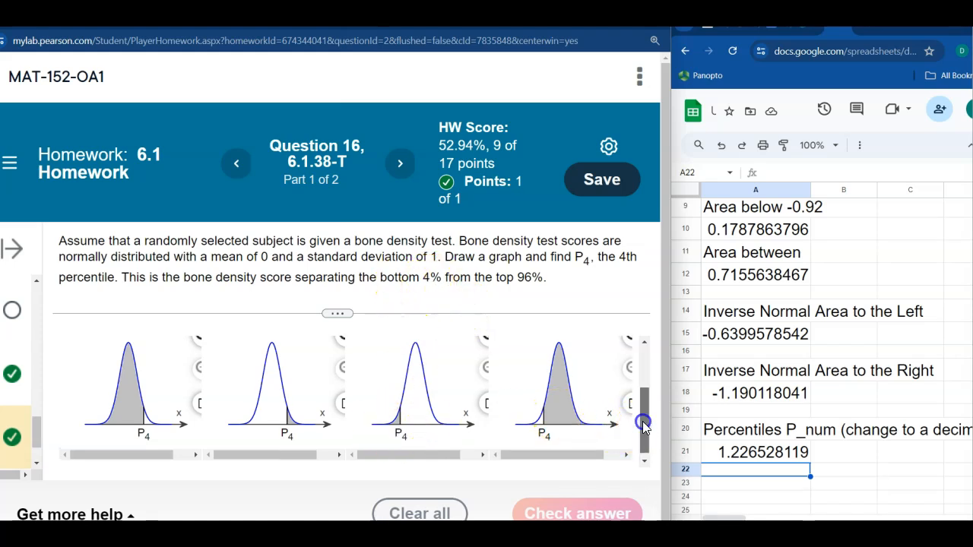
{"action": "left_click_drag", "start_coordinate": [643, 423], "coordinate": [639, 391]}
{"action": "left_click", "coordinate": [354, 381]}
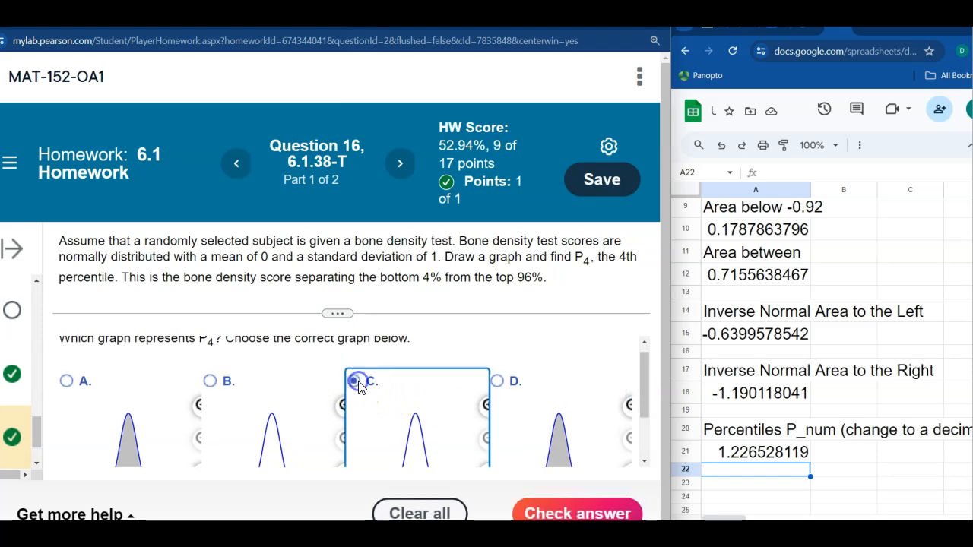
{"action": "left_click", "coordinate": [561, 515]}
{"action": "left_click", "coordinate": [322, 365]}
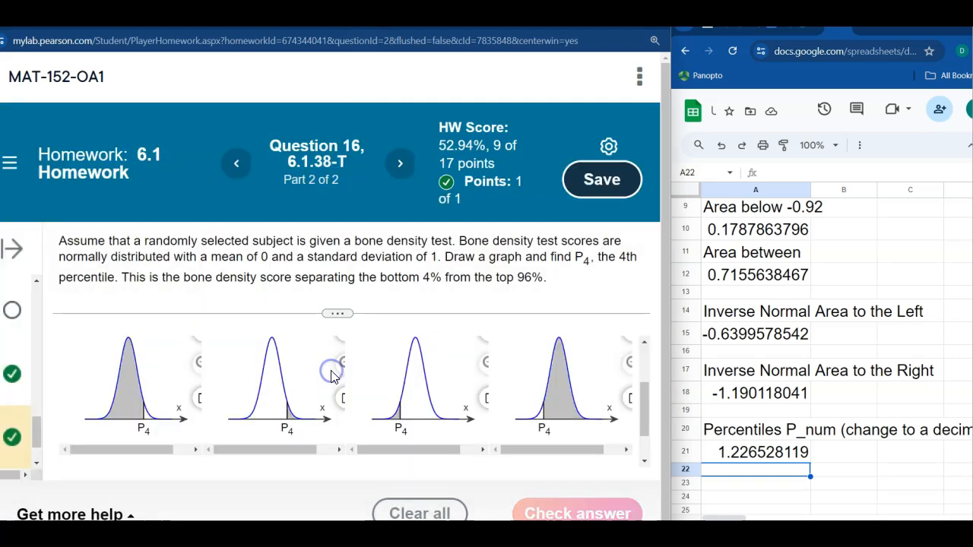
Step: Change the probability in cell A21's formula to 0.04, making it =NORMINV(0.04,0,1)
{"action": "double_click", "coordinate": [744, 450]}
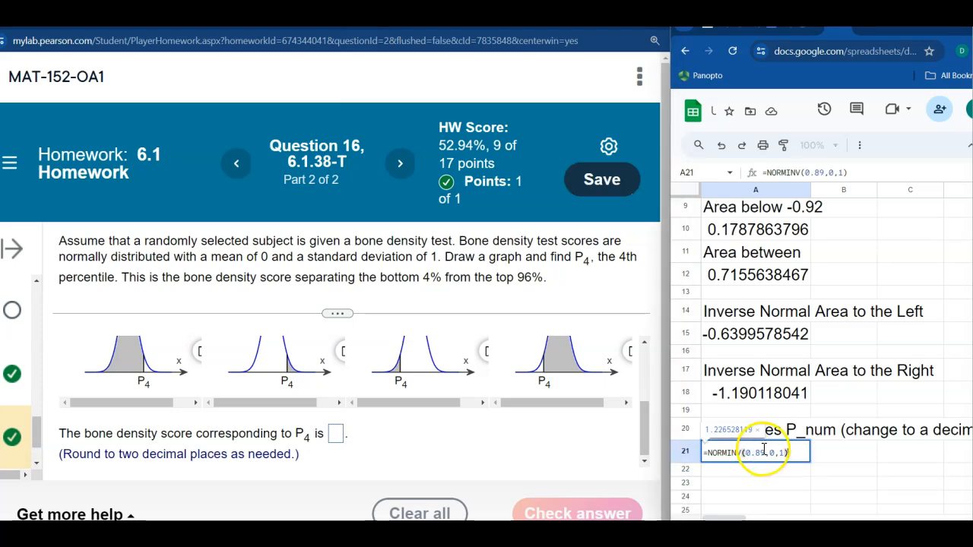
{"action": "left_click", "coordinate": [767, 451]}
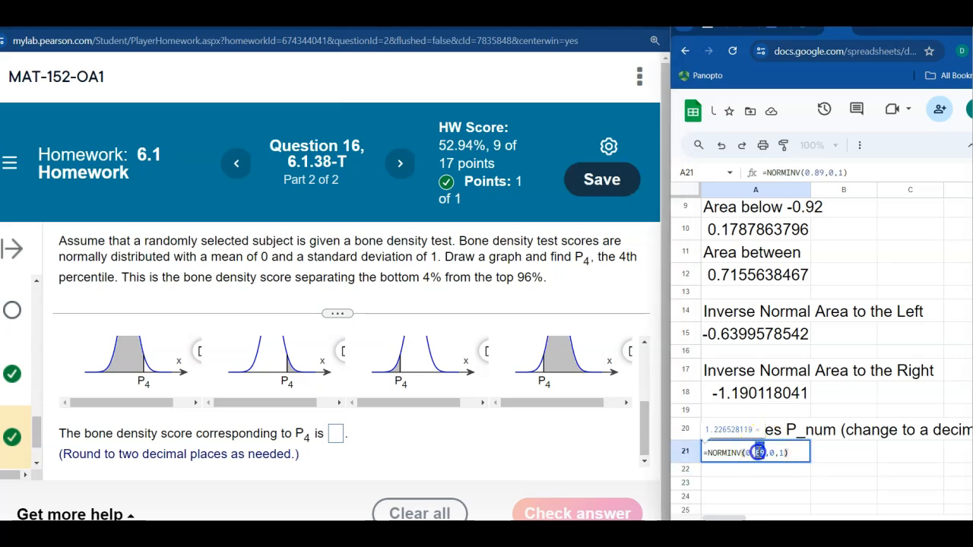
{"action": "type", "text": "04"}
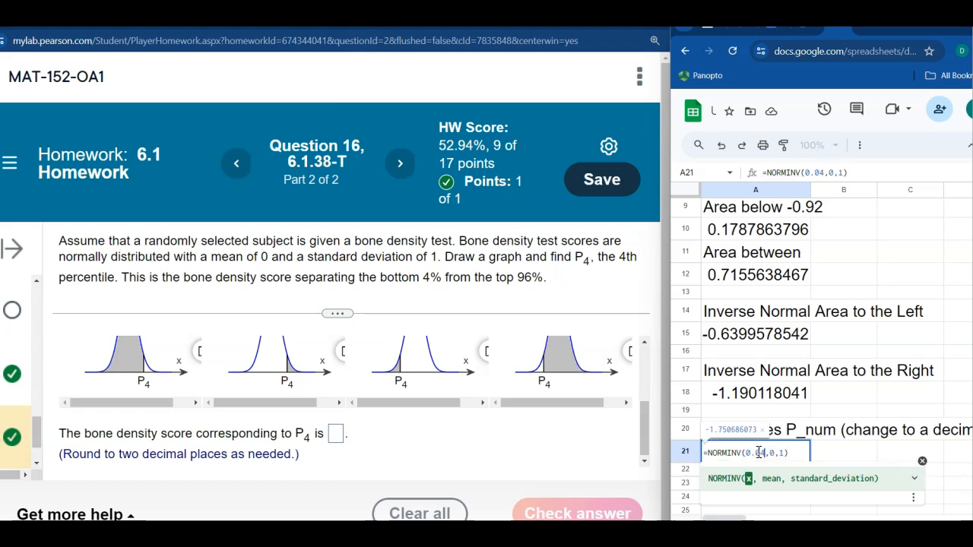
{"action": "key", "text": "Return"}
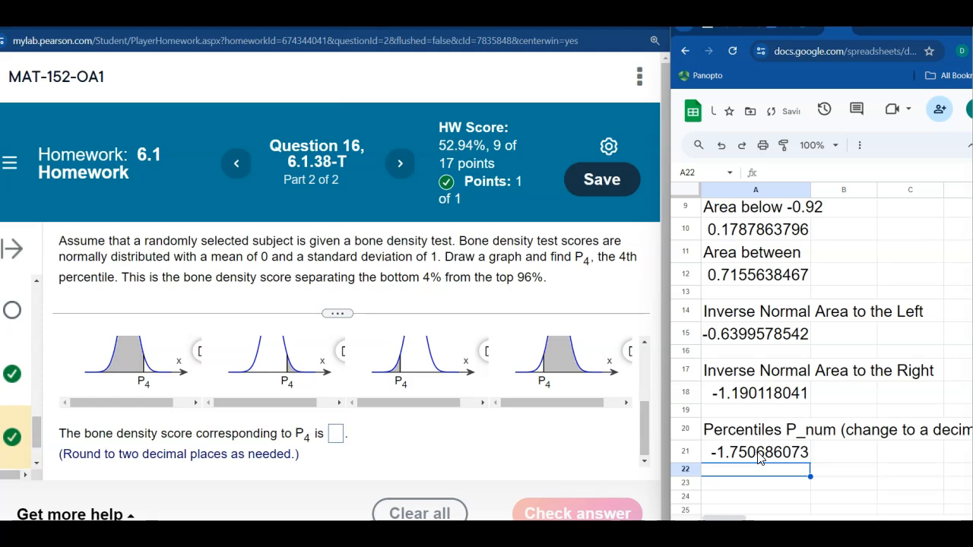
Step: Rewrite the probability in cell A21's formula as a percentage, giving =NORMINV(4%,0,1)
{"action": "double_click", "coordinate": [759, 454]}
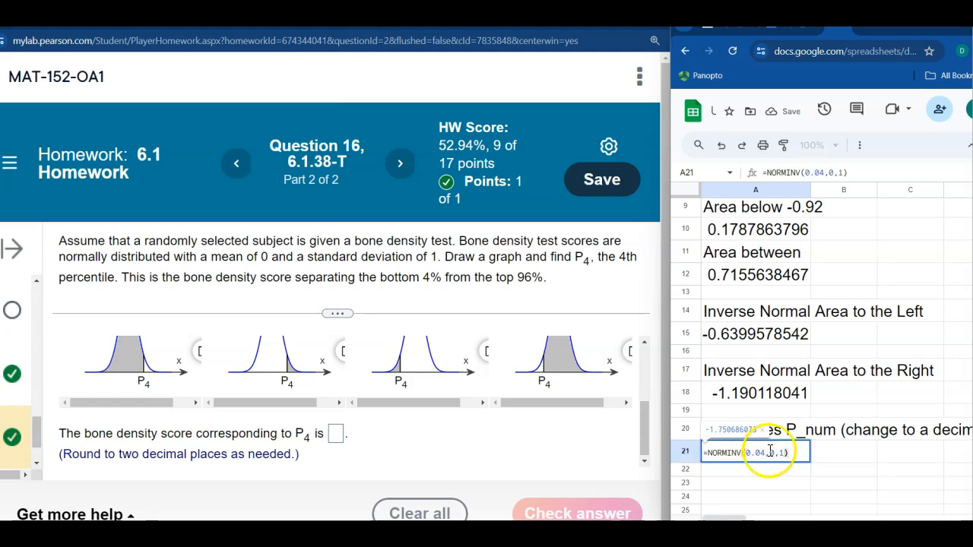
{"action": "left_click_drag", "start_coordinate": [766, 454], "coordinate": [749, 454]}
{"action": "key", "text": "BackSpace"}
{"action": "type", "text": "4"}
{"action": "key", "text": "BackSpace"}
{"action": "type", "text": ".04"}
{"action": "key", "text": "Return"}
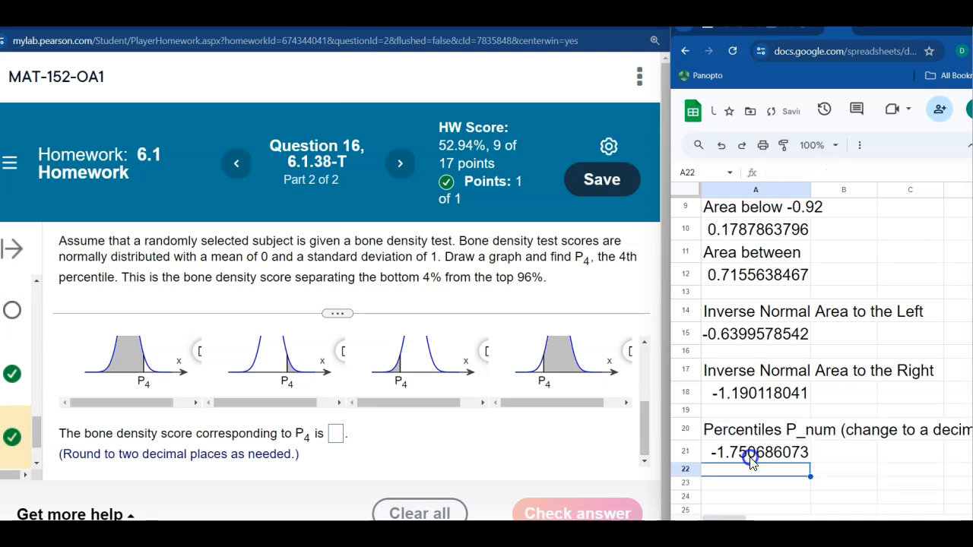
Step: Review the percentile formula in cell A21 and submit -1.75 as the bone density score for P4
{"action": "double_click", "coordinate": [750, 458]}
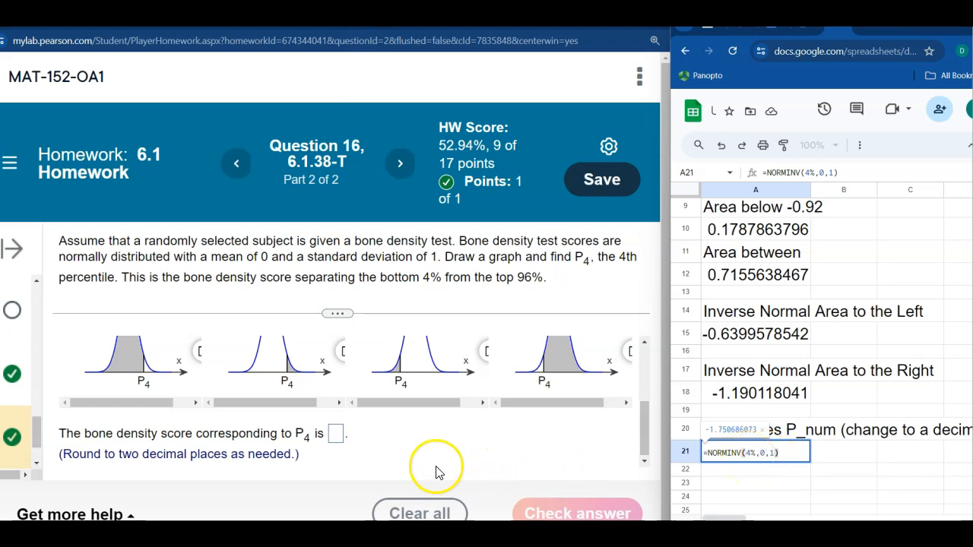
{"action": "left_click", "coordinate": [334, 433]}
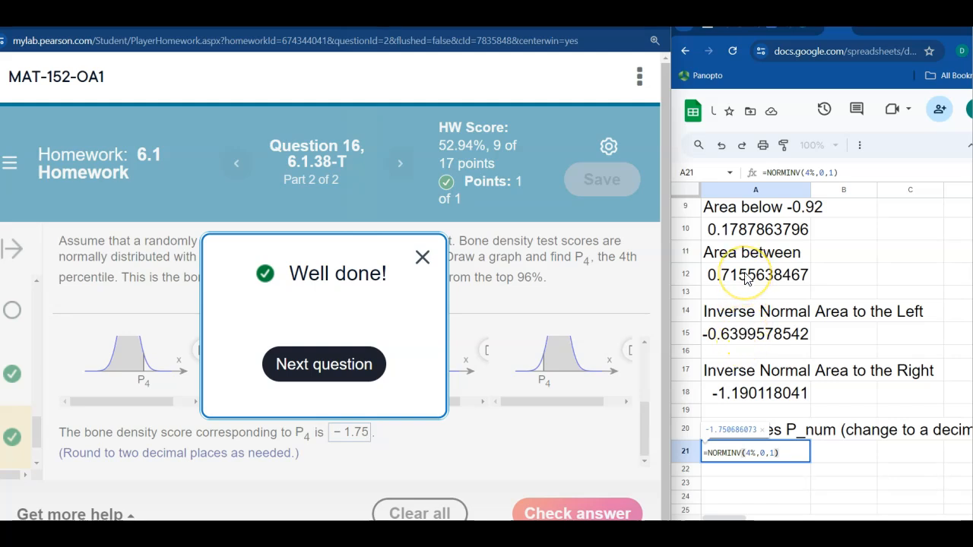
Step: Review the NORM.DIST formula in cell A10 and the inverse normal formulas in cells A15 and A18
{"action": "double_click", "coordinate": [738, 229]}
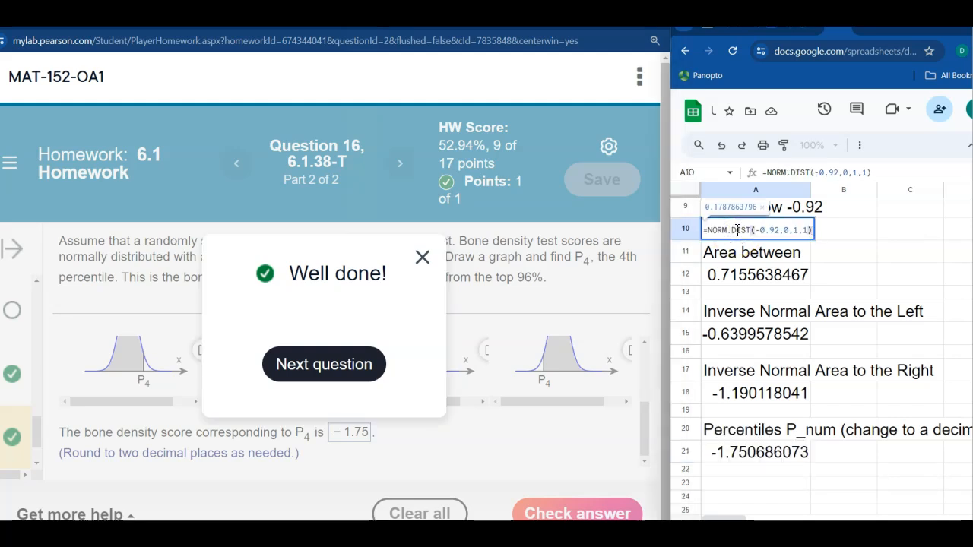
{"action": "double_click", "coordinate": [735, 336]}
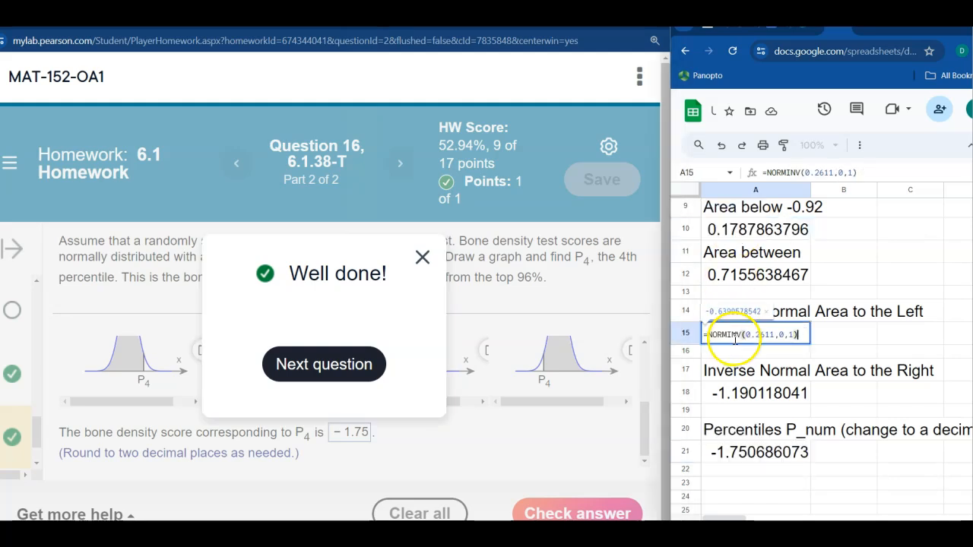
{"action": "double_click", "coordinate": [738, 394]}
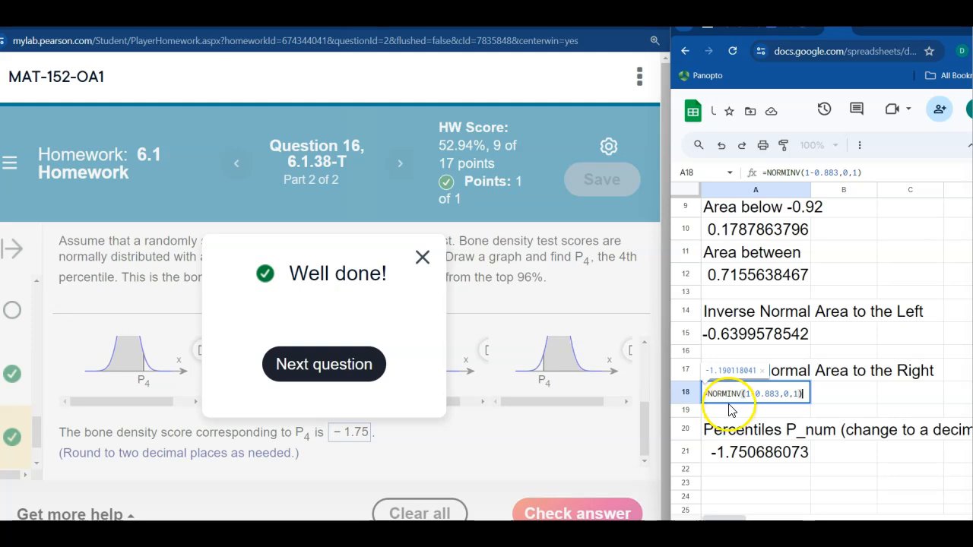